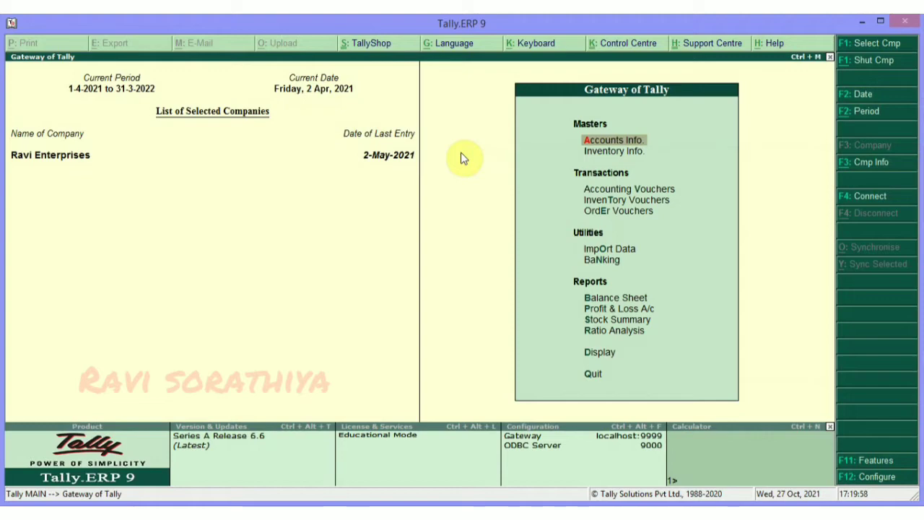
Create a ledger named for the employee under Salary Account and open that group's alteration screen.
{"action": "key", "text": "Return"}
{"action": "key", "text": "l"}
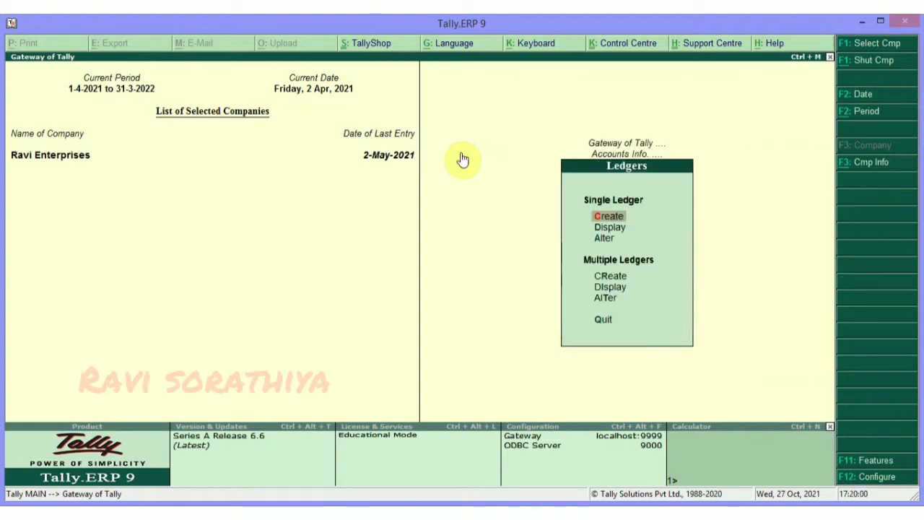
{"action": "key", "text": "Return"}
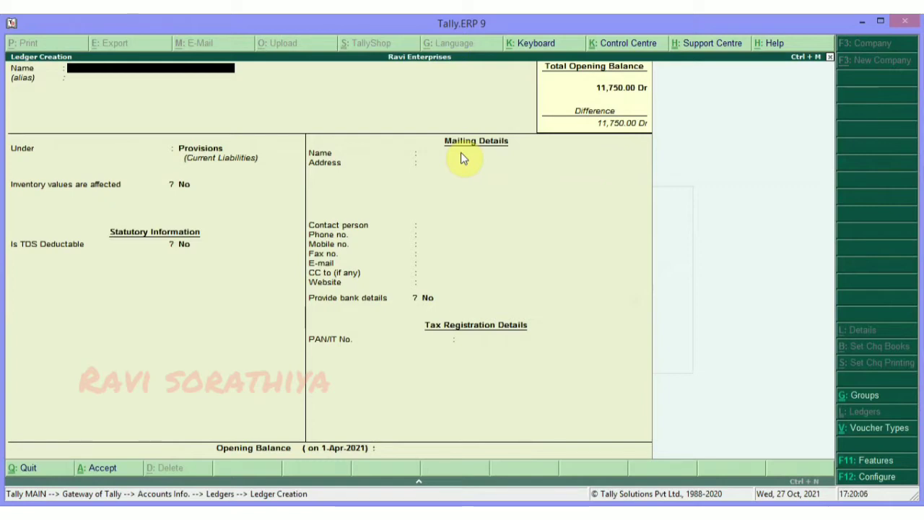
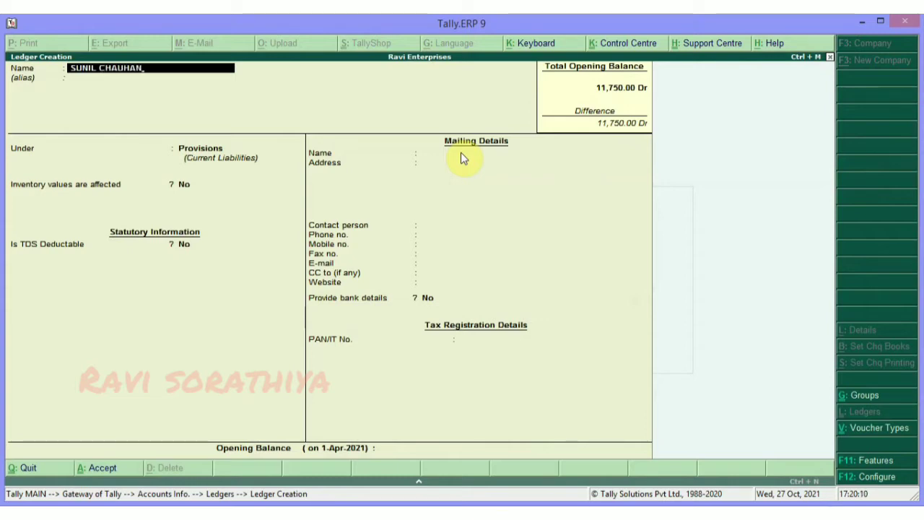
{"action": "key", "text": "Return"}
{"action": "key", "text": "Return"}
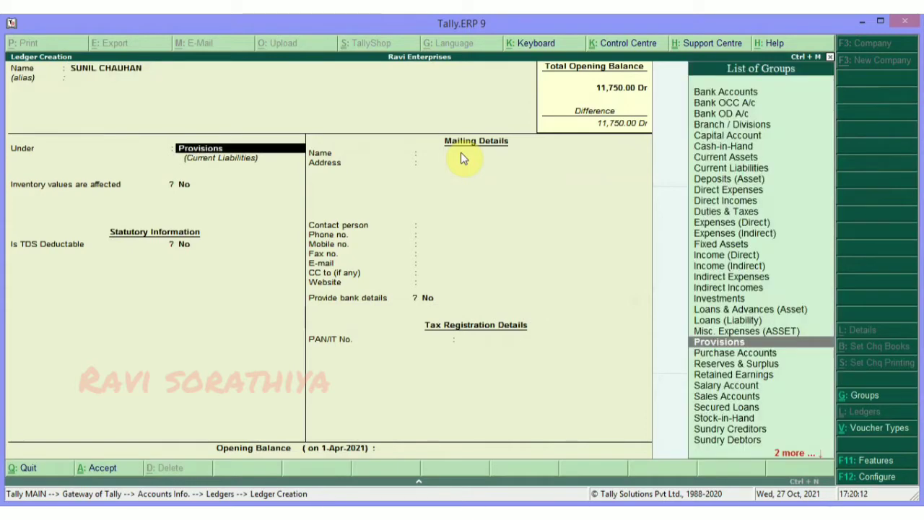
{"action": "type", "text": "SAL"}
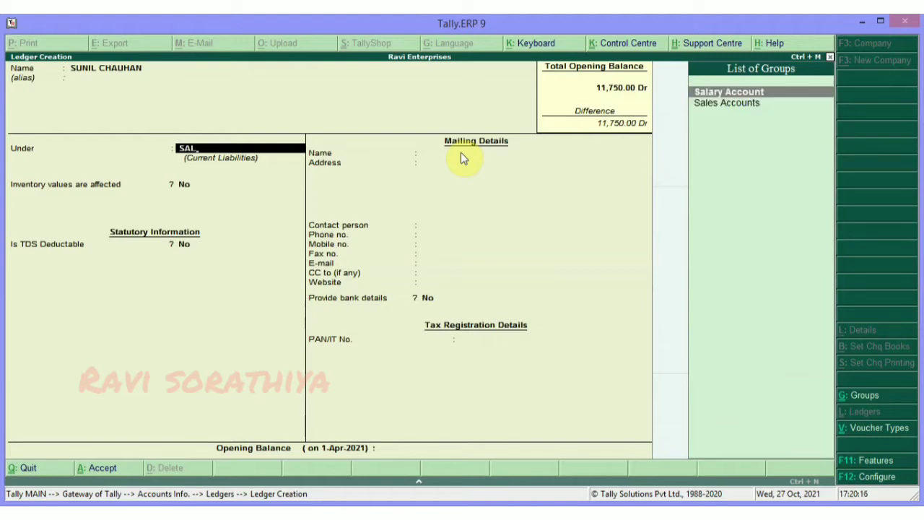
{"action": "key", "text": "Return"}
{"action": "key", "text": "BackSpace"}
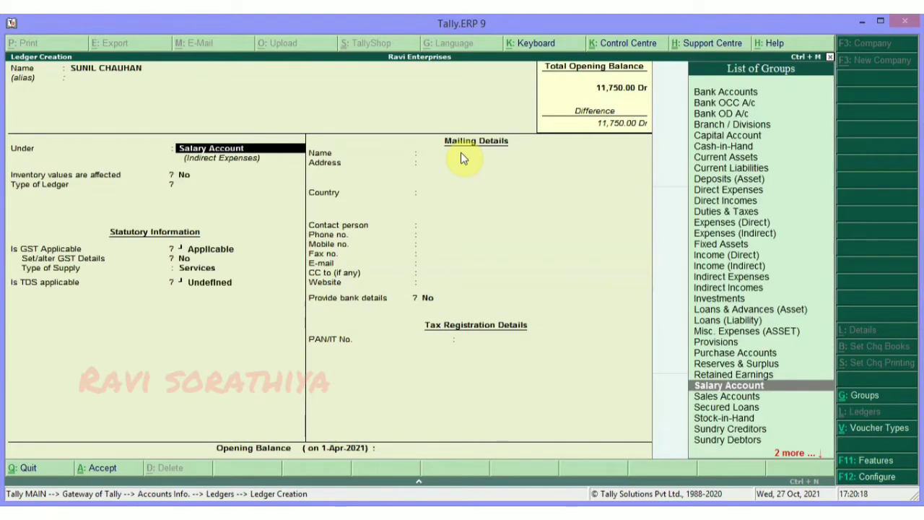
{"action": "key", "text": "ctrl+Return"}
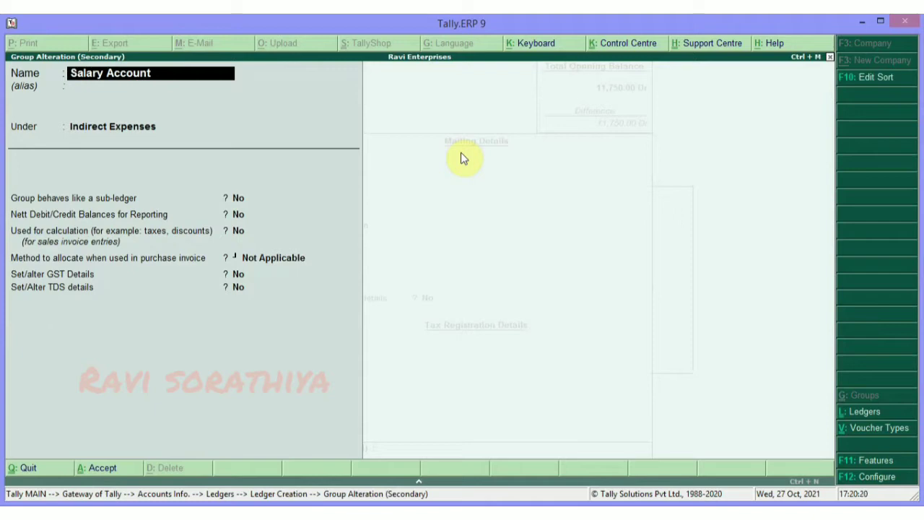
Leave the Salary Account group alteration unchanged and abandon the new group 'SA'.
{"action": "key", "text": "Return"}
{"action": "key", "text": "Return"}
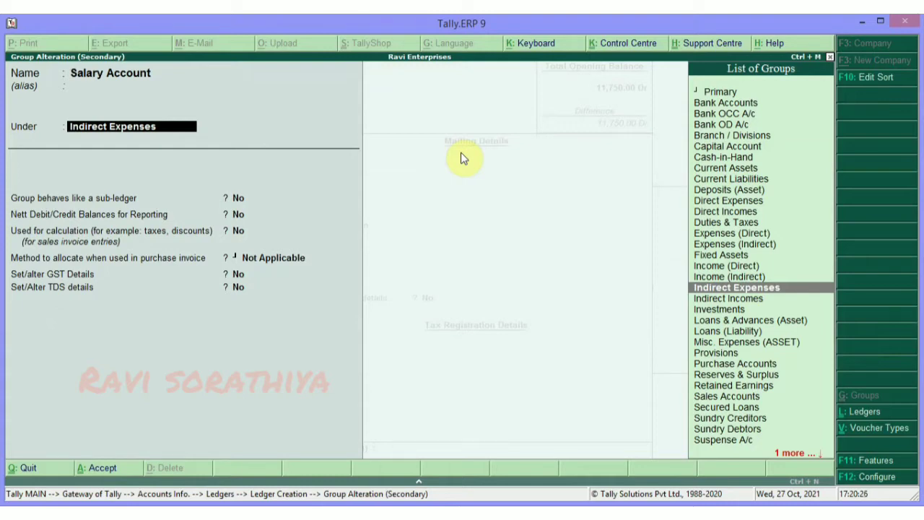
{"action": "key", "text": "Escape"}
{"action": "key", "text": "Escape"}
{"action": "key", "text": "Escape"}
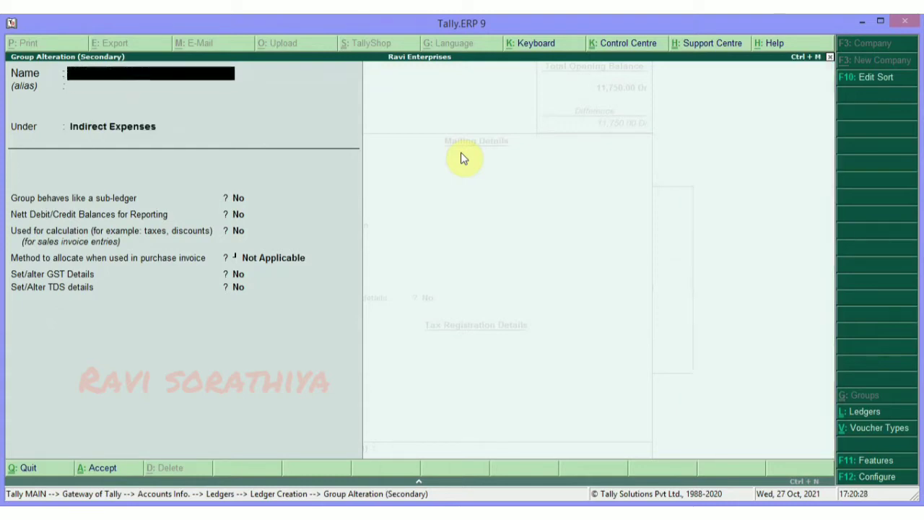
{"action": "key", "text": "Return"}
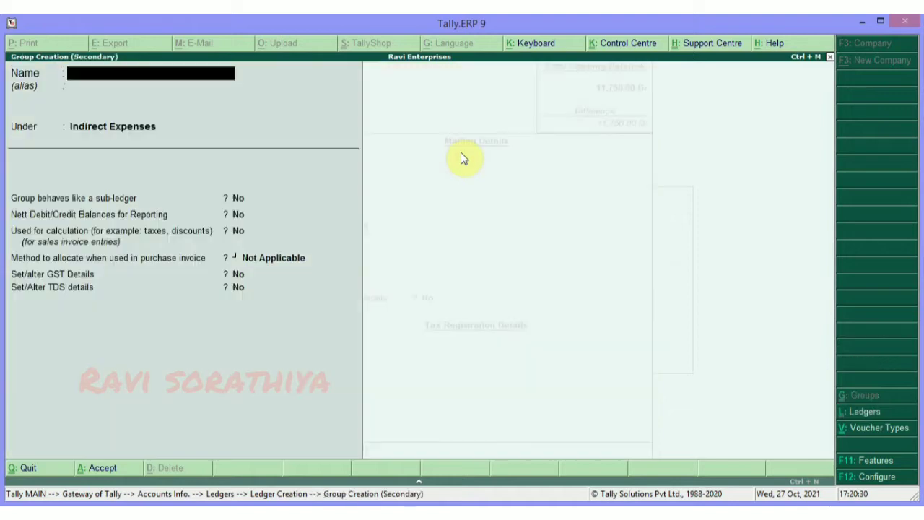
{"action": "key", "text": "alt+c"}
{"action": "type", "text": "SA"}
{"action": "key", "text": "Return"}
{"action": "key", "text": "Return"}
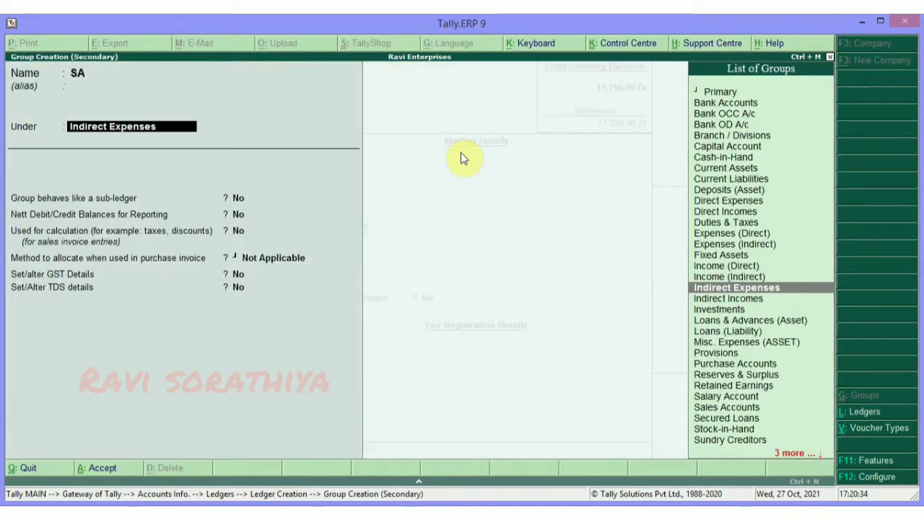
{"action": "key", "text": "Escape"}
{"action": "key", "text": "Escape"}
{"action": "key", "text": "Escape"}
{"action": "key", "text": "Return"}
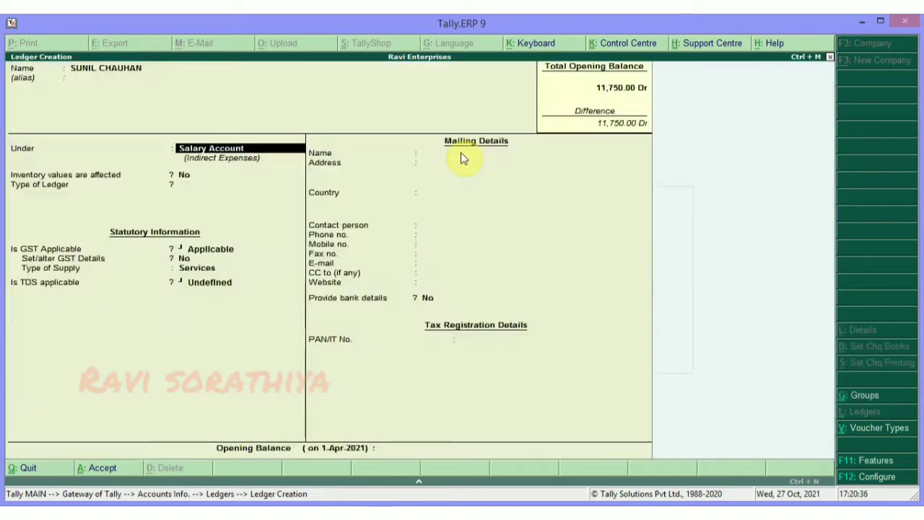
Save the employee's ledger and return to the Gateway of Tally.
{"action": "key", "text": "Return"}
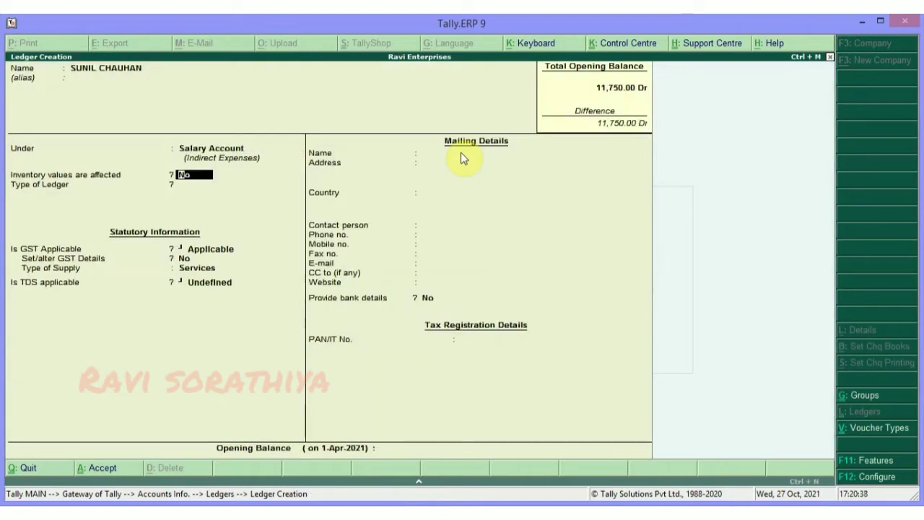
{"action": "key", "text": "Return"}
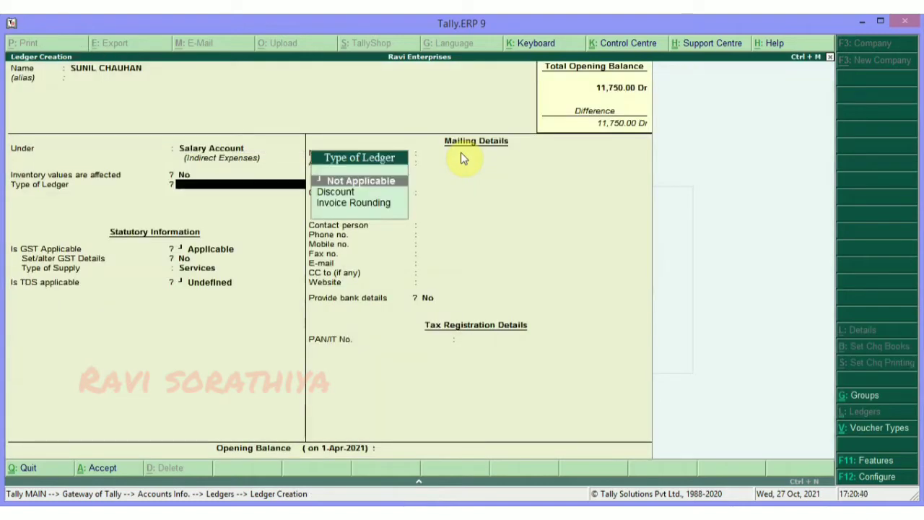
{"action": "key", "text": "ctrl+a"}
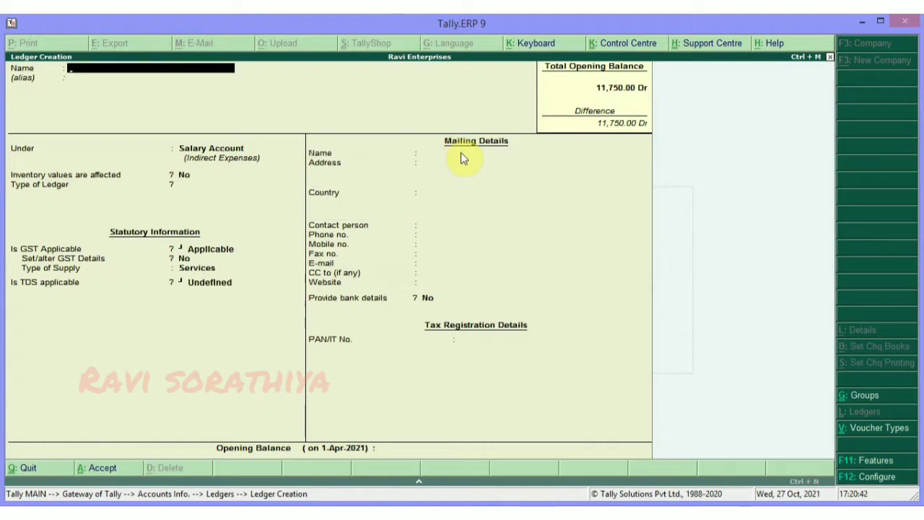
{"action": "key", "text": "Escape"}
{"action": "key", "text": "y"}
{"action": "key", "text": "Escape"}
{"action": "key", "text": "Escape"}
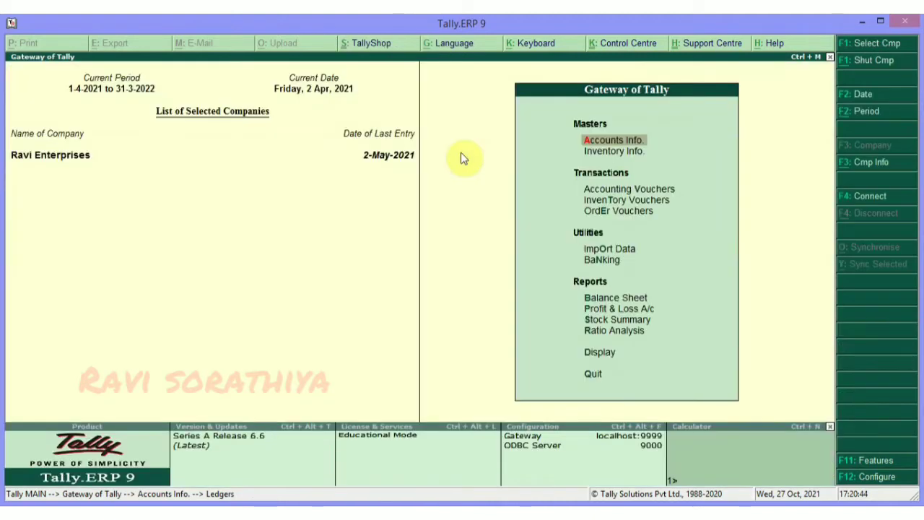
{"action": "key", "text": "Escape"}
{"action": "key", "text": "Escape"}
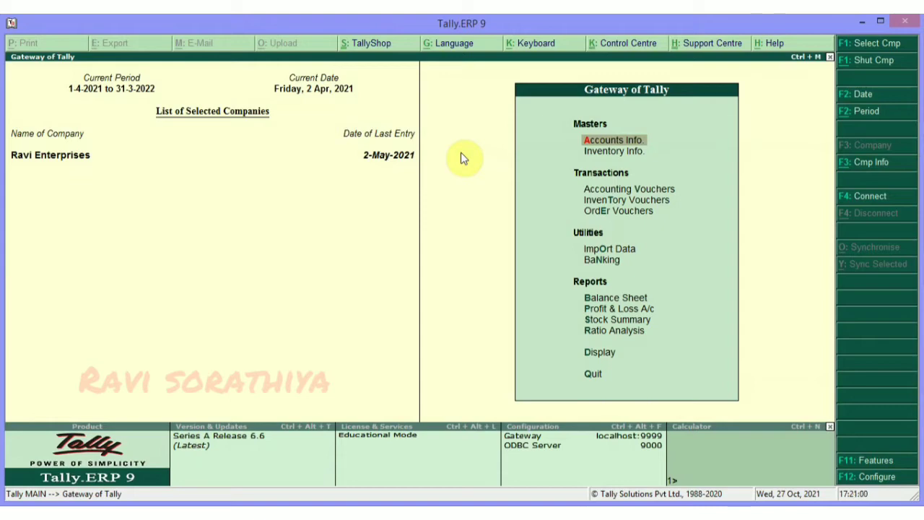
{"action": "type", "text": "ala"}
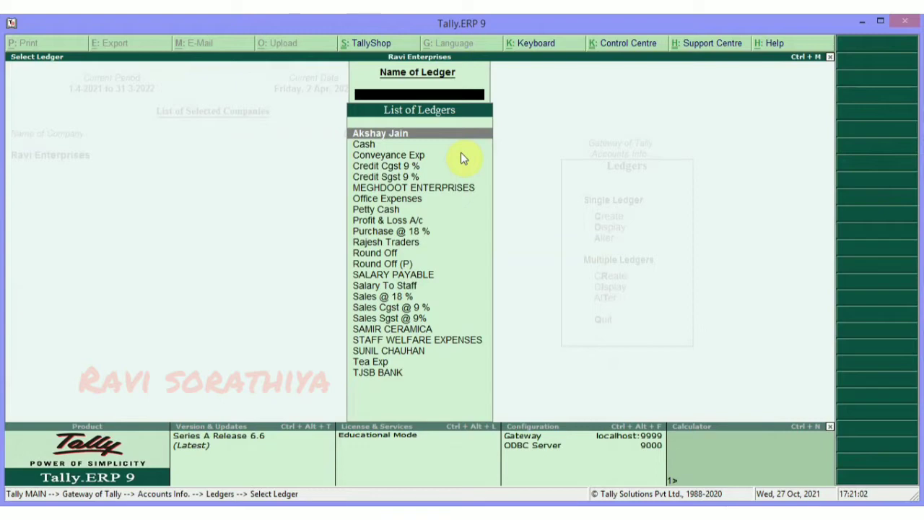
{"action": "type", "text": "SAL"}
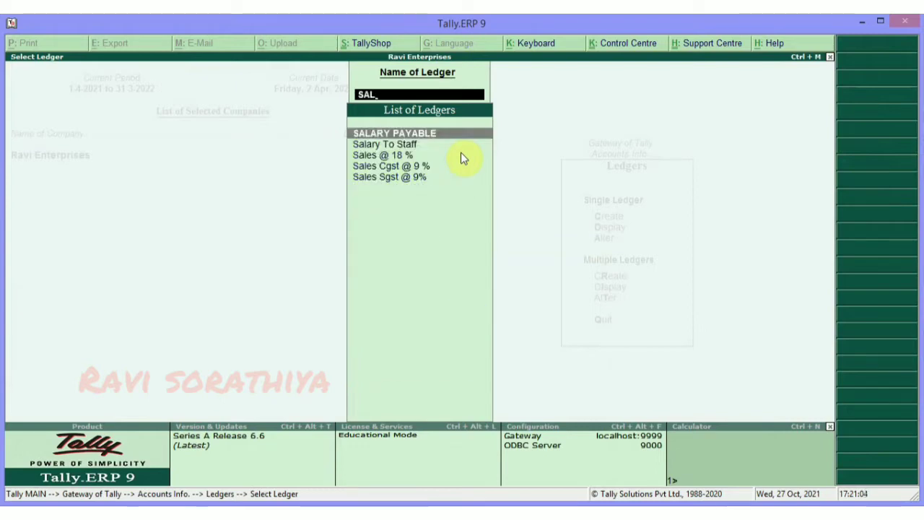
{"action": "key", "text": "Return"}
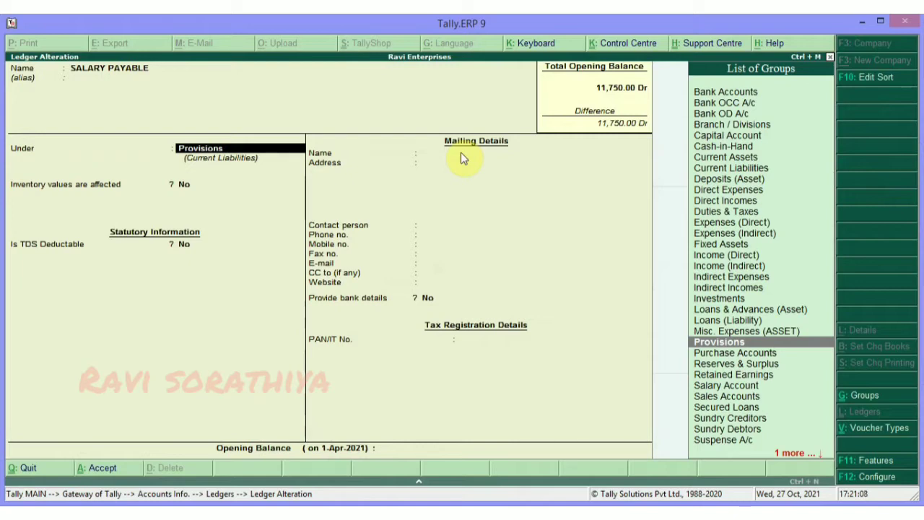
{"action": "key", "text": "Return"}
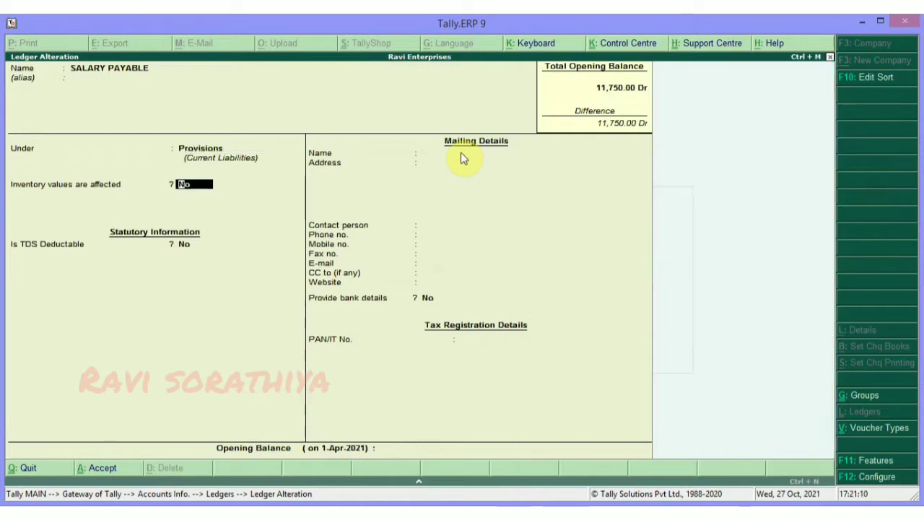
{"action": "key", "text": "BackSpace"}
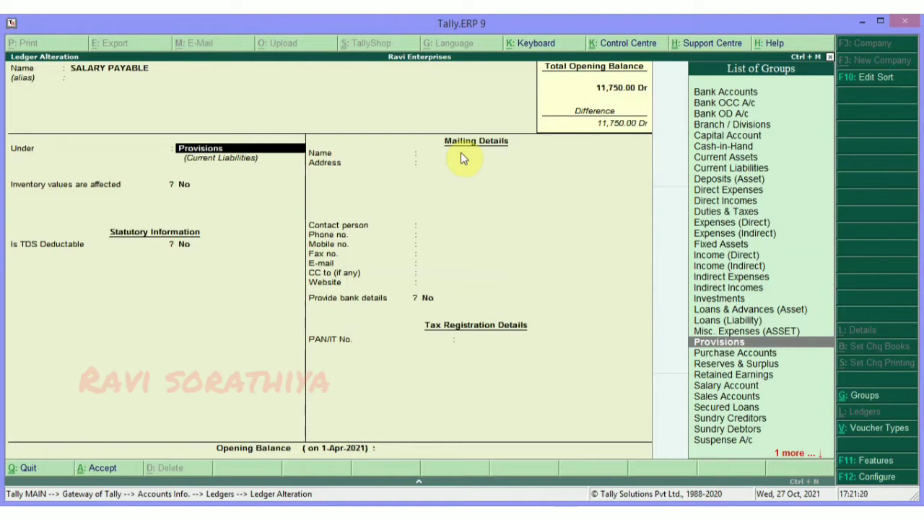
{"action": "key", "text": "Escape"}
{"action": "key", "text": "y"}
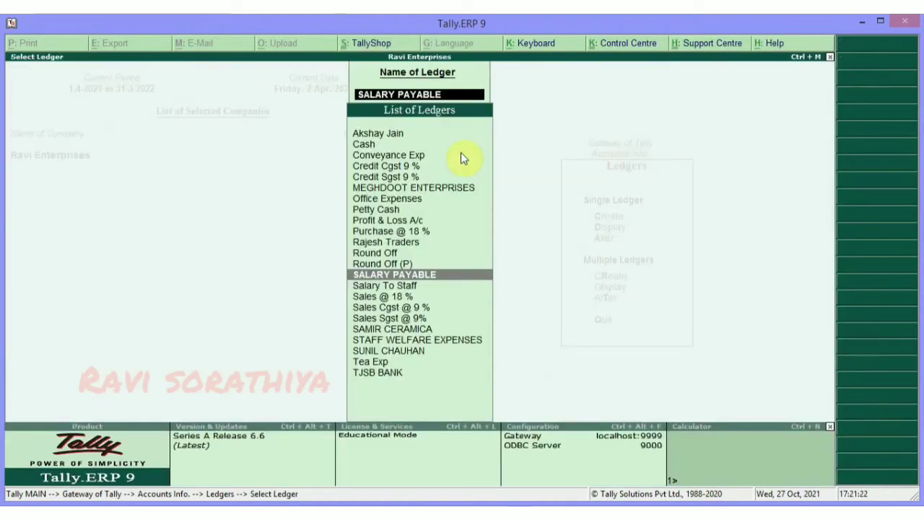
{"action": "key", "text": "Escape"}
{"action": "key", "text": "Escape"}
{"action": "key", "text": "Escape"}
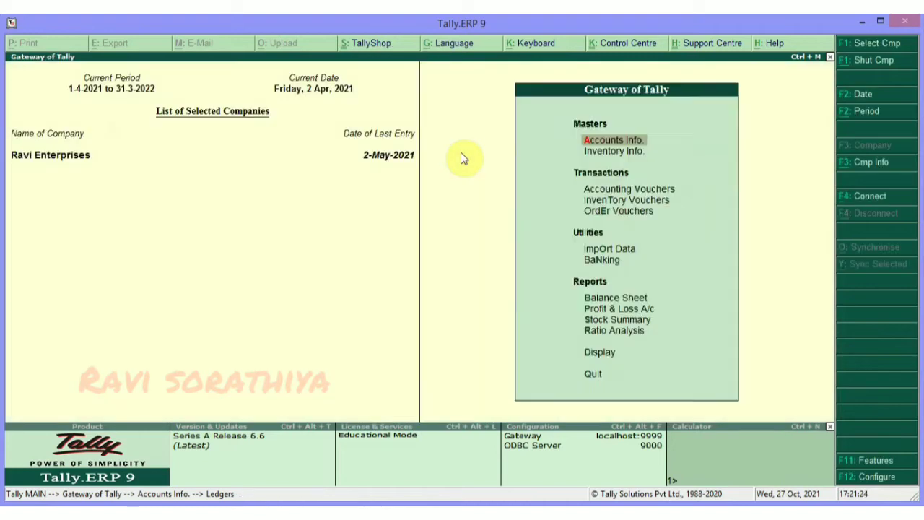
Stay in the company, enter accounting vouchers and date the journal 1/4/2021.
{"action": "key", "text": "Escape"}
{"action": "key", "text": "n"}
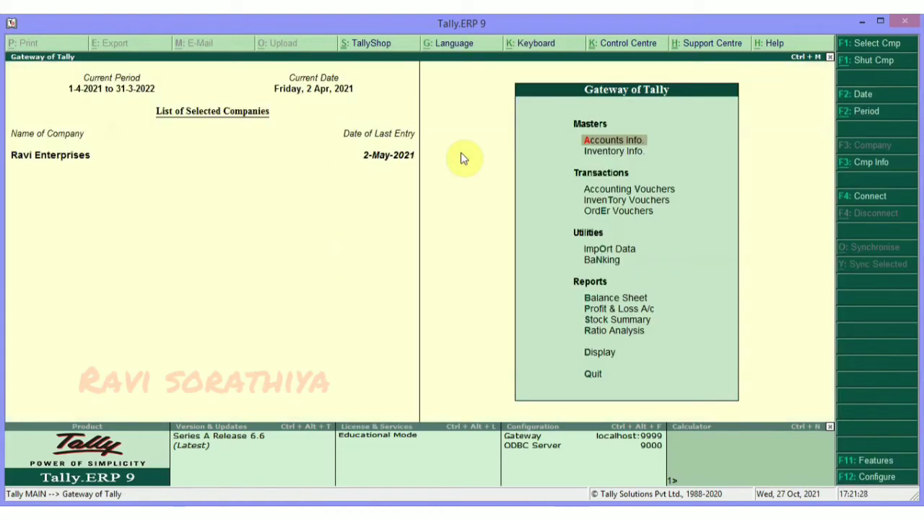
{"action": "key", "text": "v"}
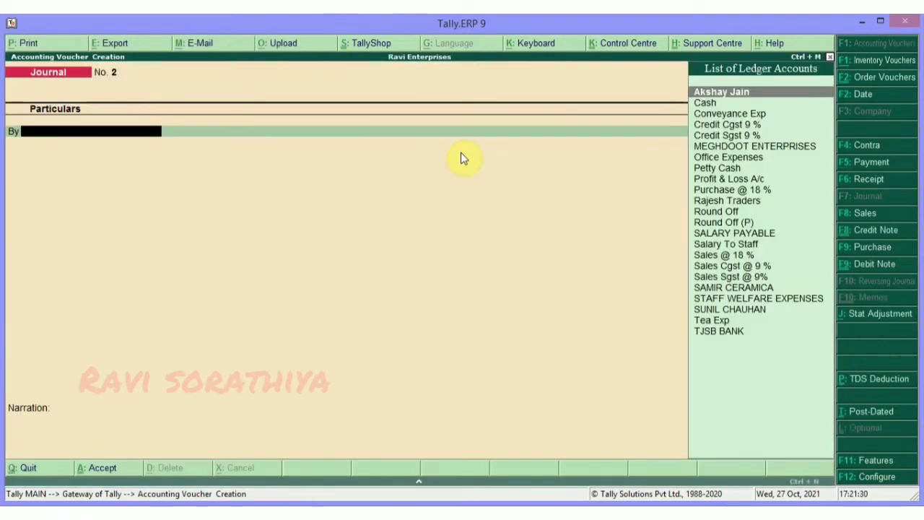
{"action": "key", "text": "F2"}
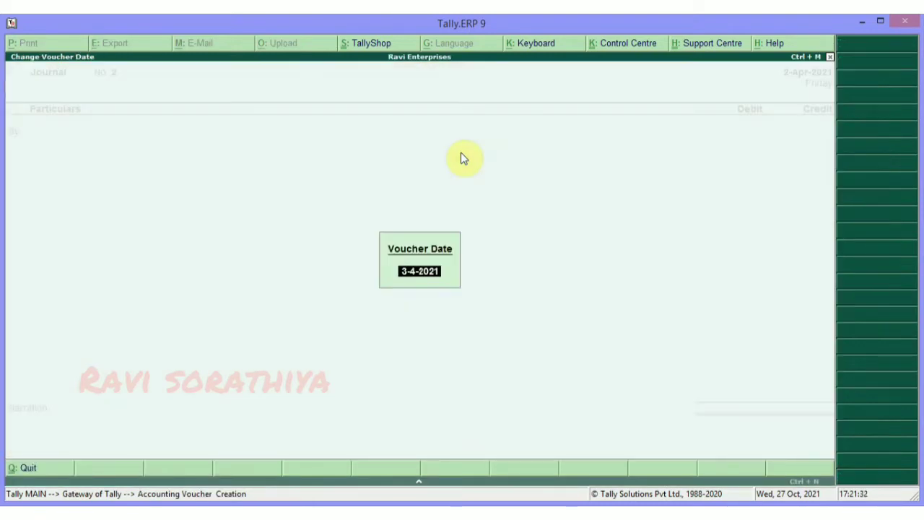
{"action": "type", "text": "1/4/2021"}
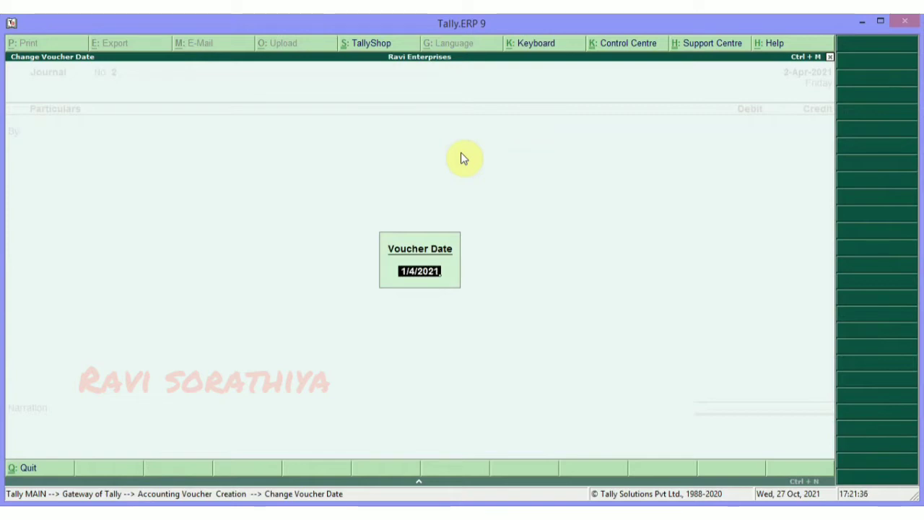
{"action": "key", "text": "Return"}
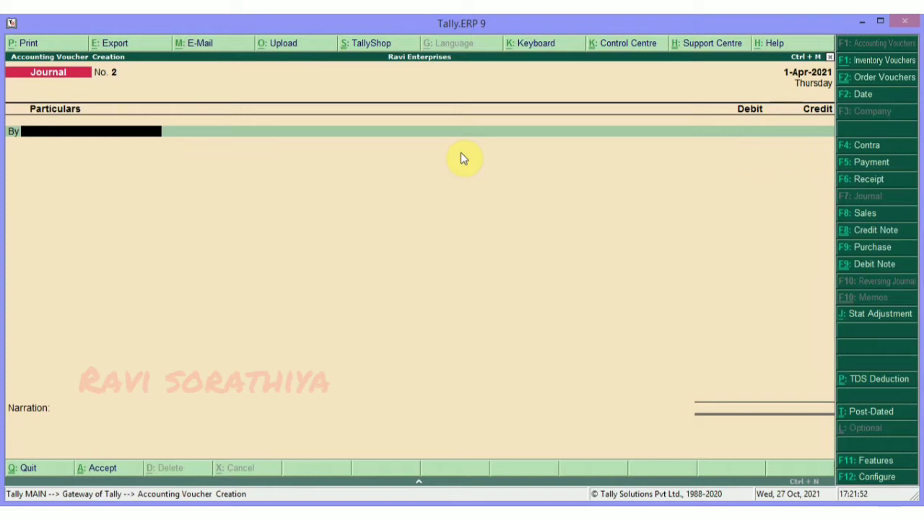
Debit the employee's ledger 12000 and credit SALARY PAYABLE 12000 in the journal.
{"action": "type", "text": "SUN"}
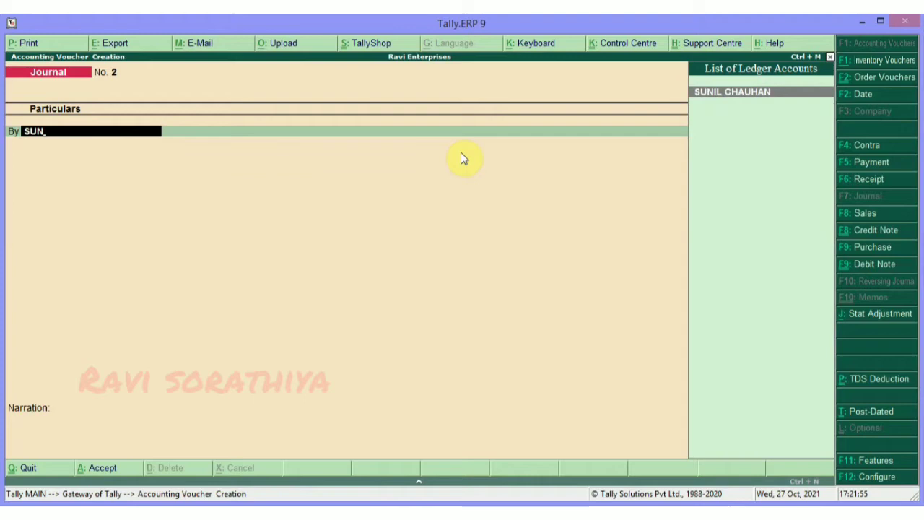
{"action": "key", "text": "Return"}
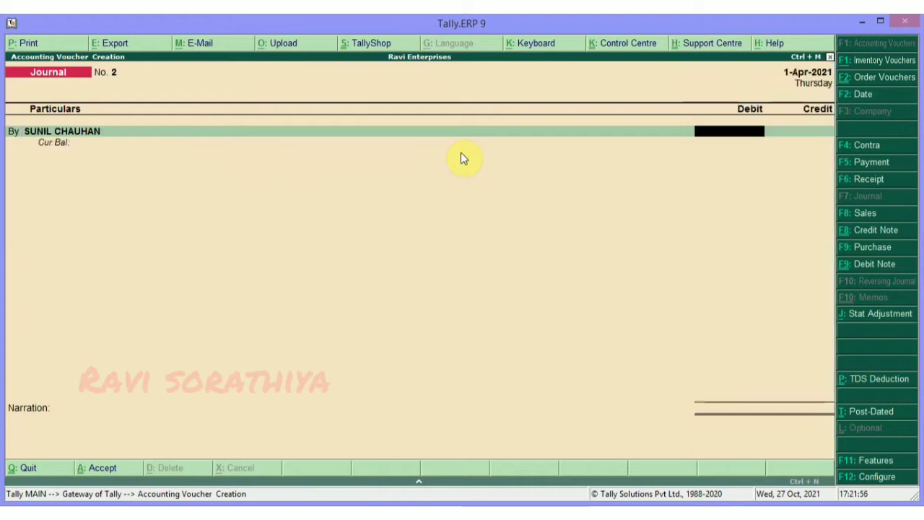
{"action": "type", "text": "12000"}
{"action": "key", "text": "Return"}
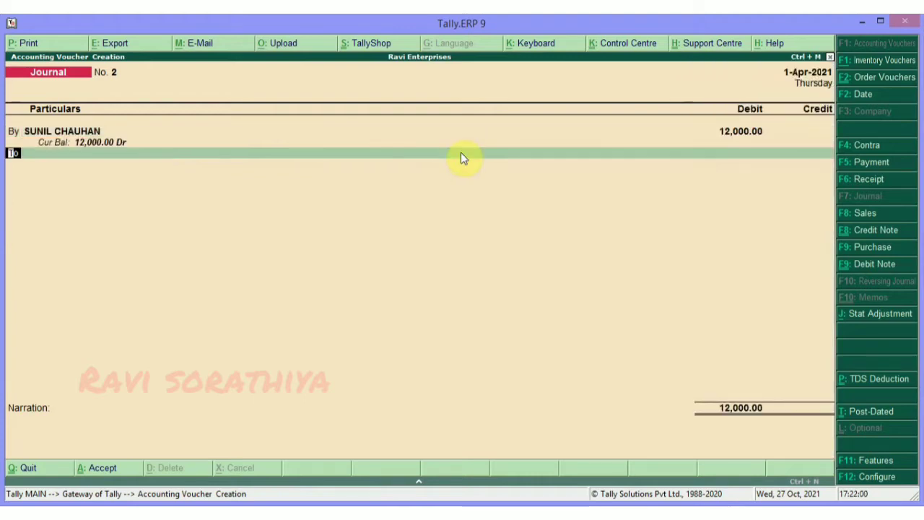
{"action": "key", "text": "Return"}
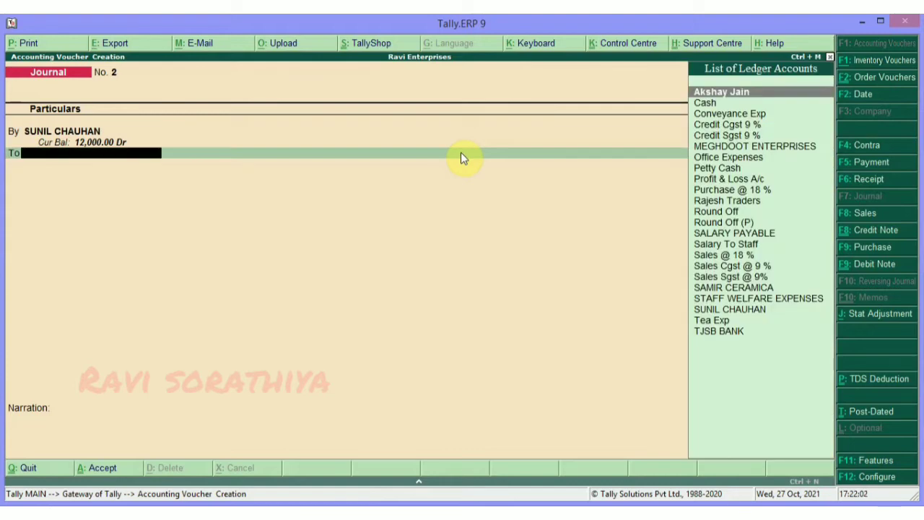
{"action": "type", "text": "SALAR"}
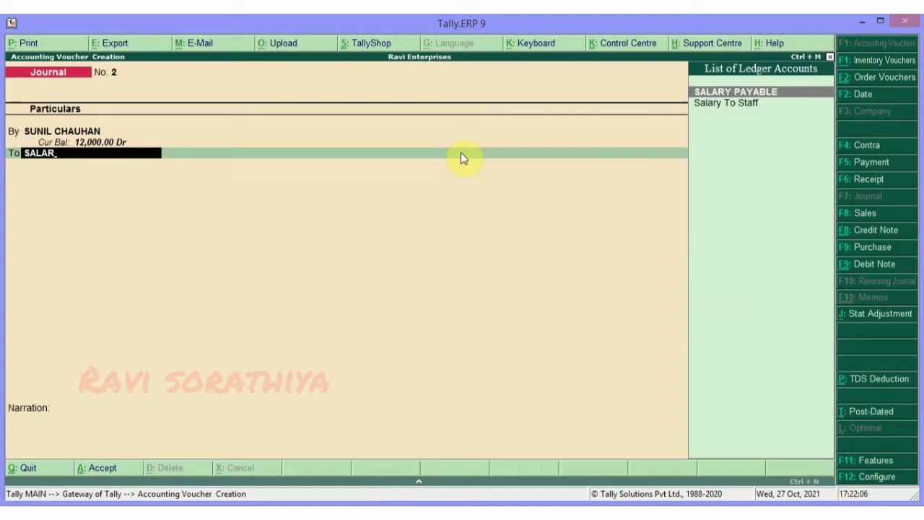
{"action": "key", "text": "Return"}
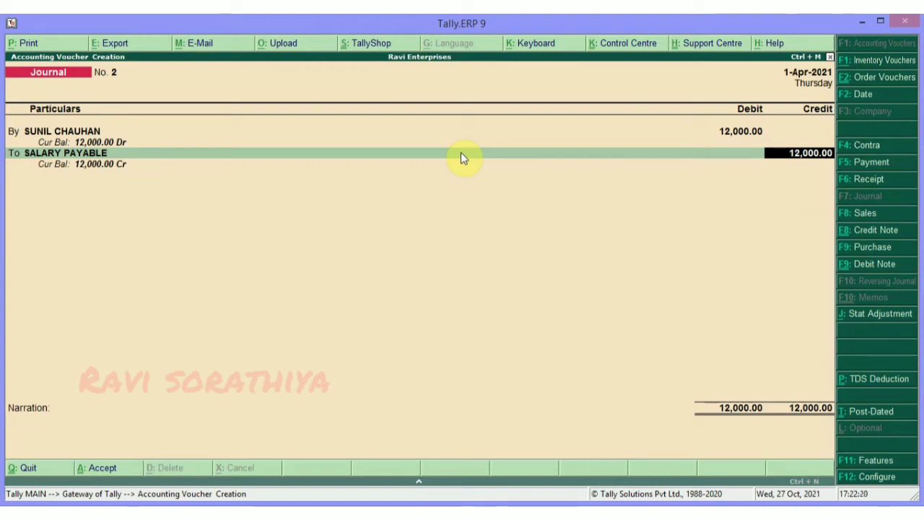
{"action": "key", "text": "Return"}
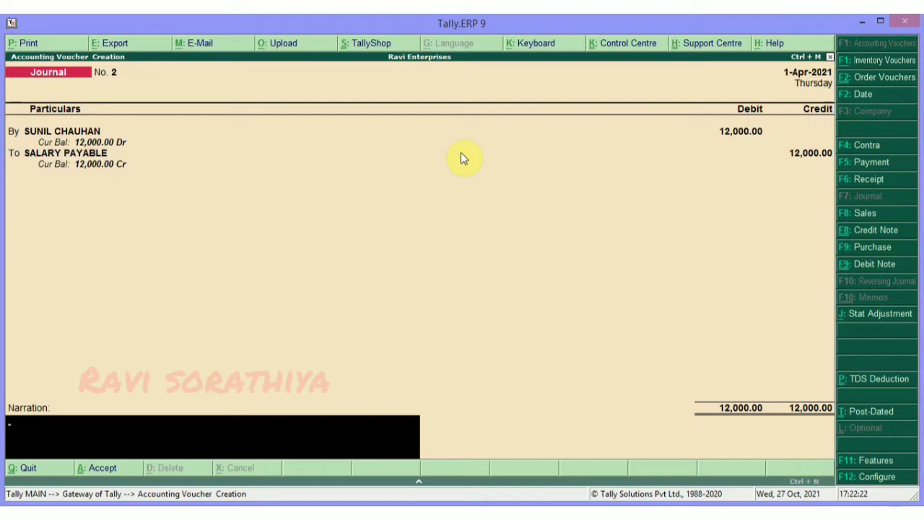
Narrate the journal as 'Being salary of' the employee 'entered', then accept and save it.
{"action": "type", "text": "BEING SALE"}
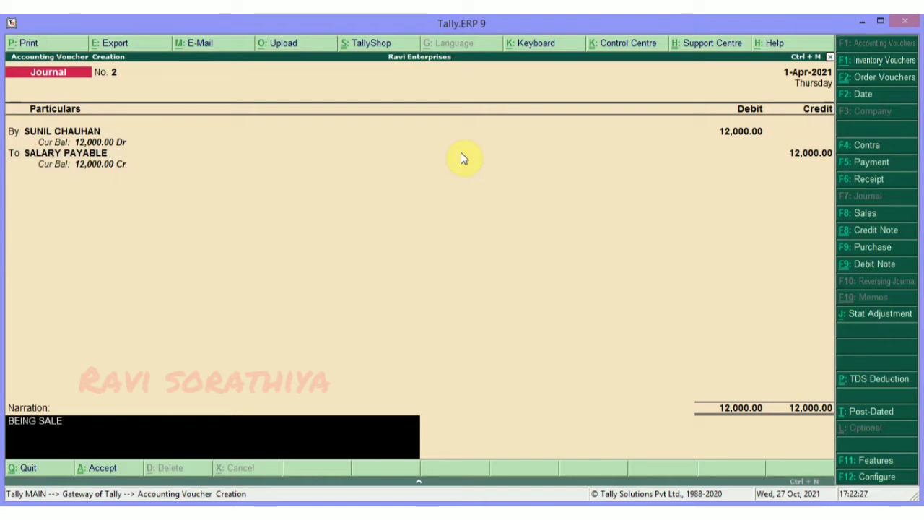
{"action": "key", "text": "BackSpace"}
{"action": "type", "text": "ARY OF"}
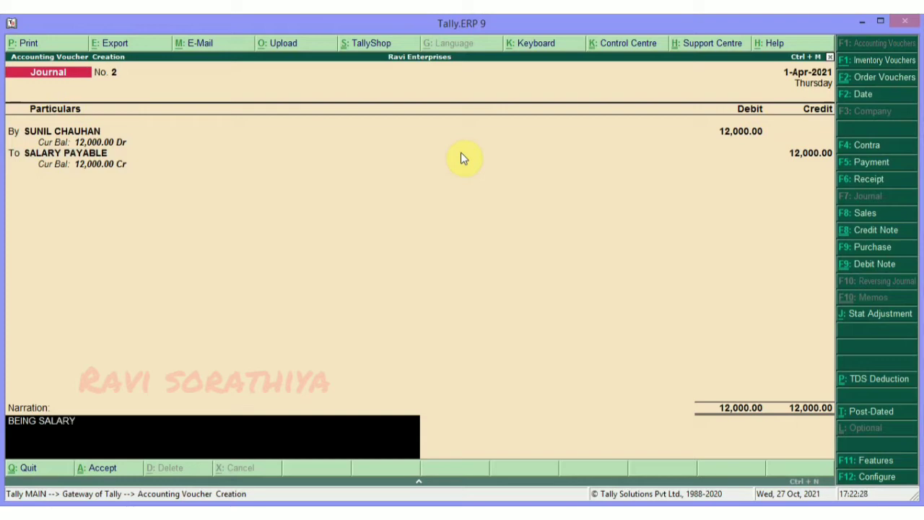
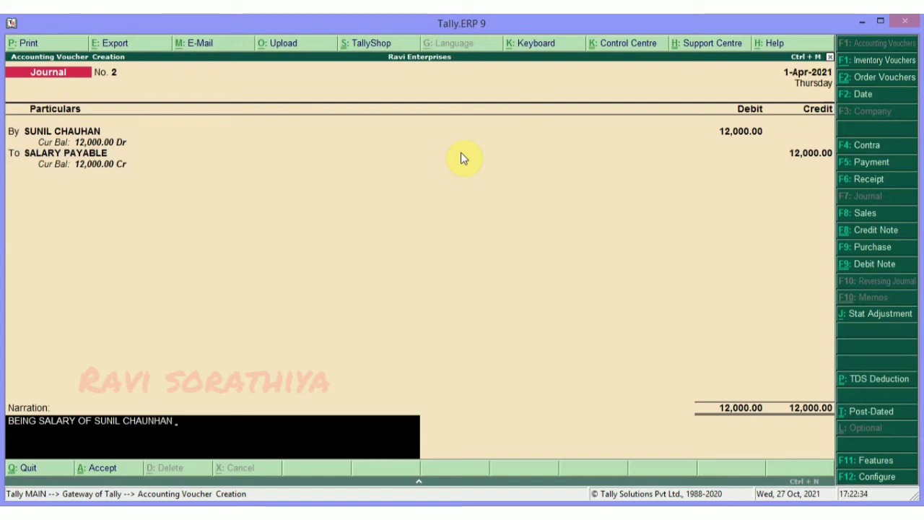
{"action": "type", "text": " ENTERED"}
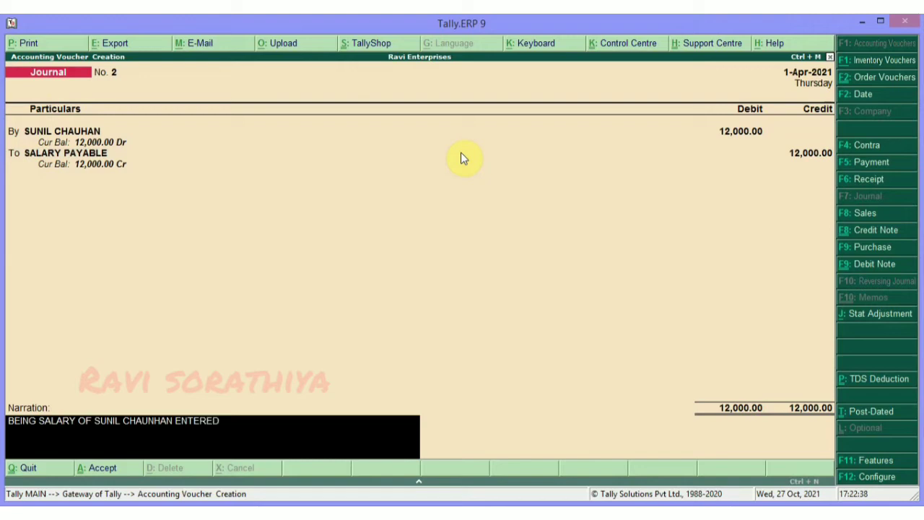
{"action": "key", "text": "Return"}
{"action": "left_click", "coordinate": [462, 156]}
{"action": "key", "text": "Return"}
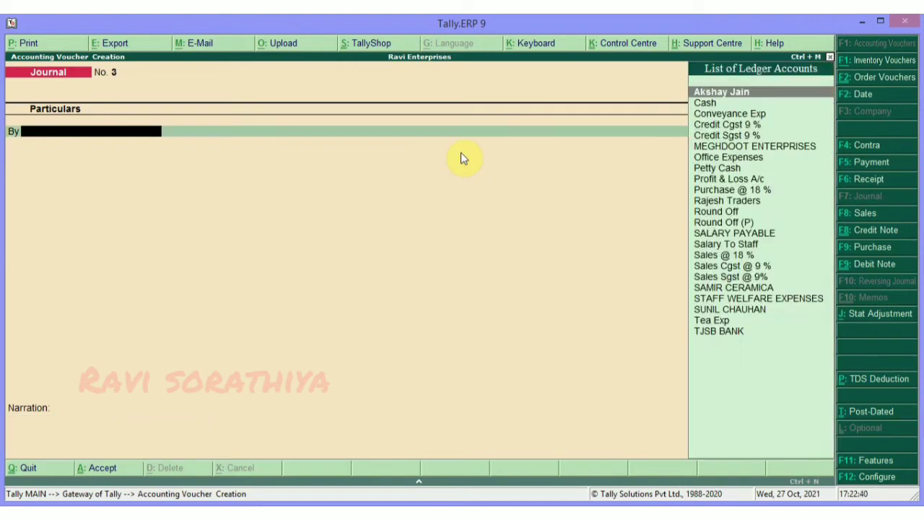
{"action": "key", "text": "Escape"}
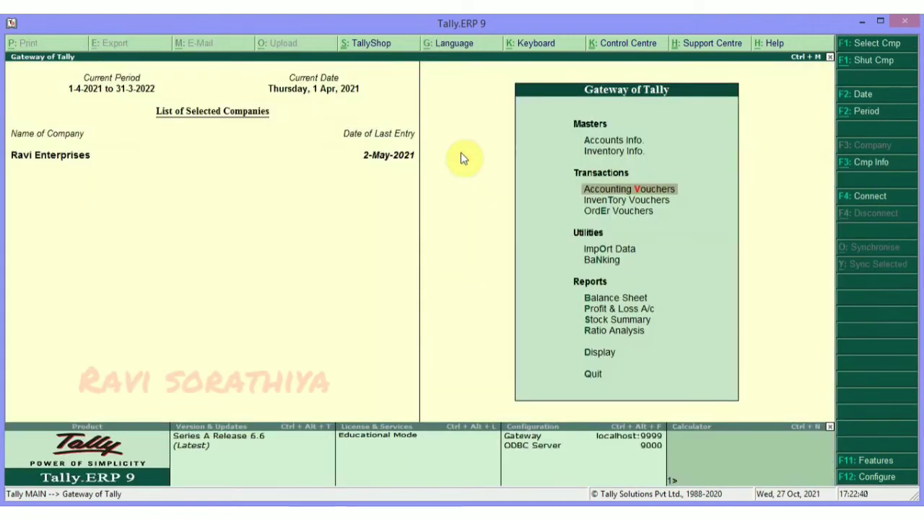
Open the employee's ledger vouchers report and bring up Journal No. 2 for alteration.
{"action": "key", "text": "d"}
{"action": "key", "text": "a"}
{"action": "key", "text": "l"}
{"action": "key", "text": "Down"}
{"action": "key", "text": "Down"}
{"action": "key", "text": "Down"}
{"action": "key", "text": "Down"}
{"action": "key", "text": "Down"}
{"action": "key", "text": "Down"}
{"action": "key", "text": "Down"}
{"action": "key", "text": "Down"}
{"action": "key", "text": "Down"}
{"action": "key", "text": "Down"}
{"action": "key", "text": "Down"}
{"action": "key", "text": "Down"}
{"action": "key", "text": "Down"}
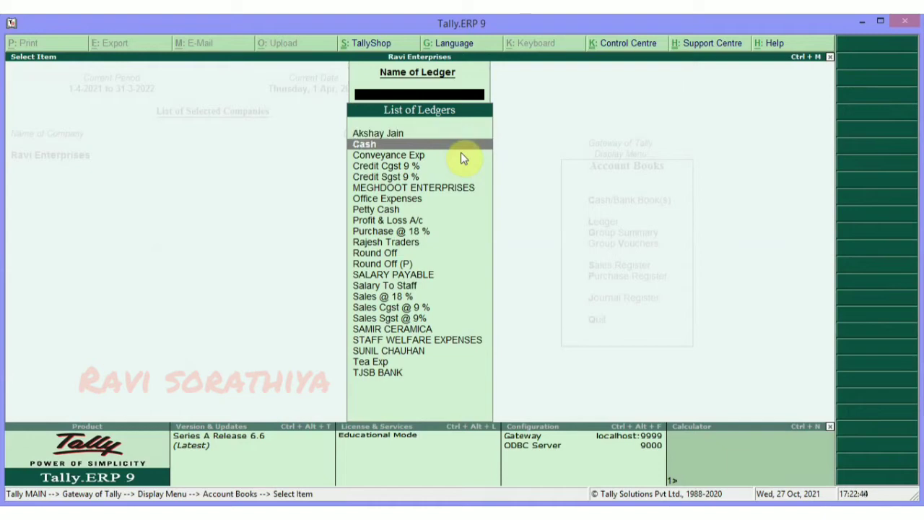
{"action": "key", "text": "Down"}
{"action": "key", "text": "Down"}
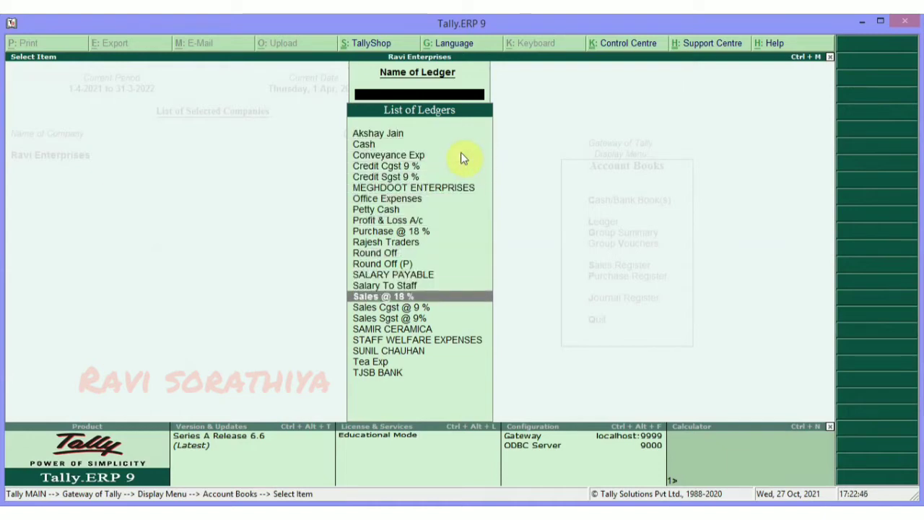
{"action": "type", "text": "SUN"}
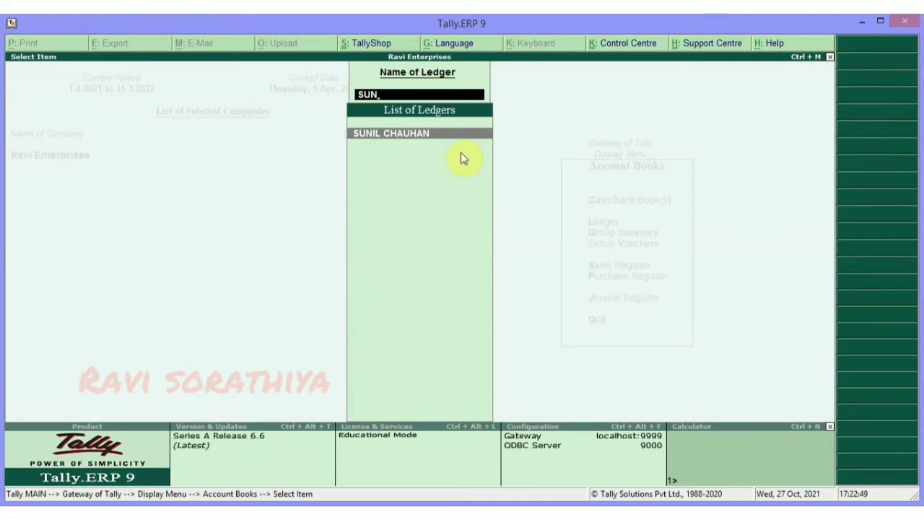
{"action": "key", "text": "Return"}
{"action": "key", "text": "Return"}
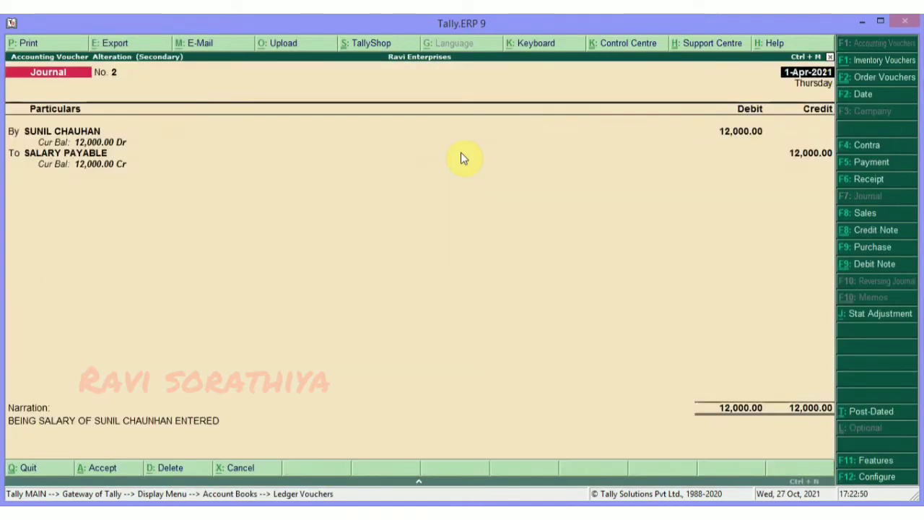
{"action": "key", "text": "Return"}
{"action": "key", "text": "Return"}
{"action": "key", "text": "Return"}
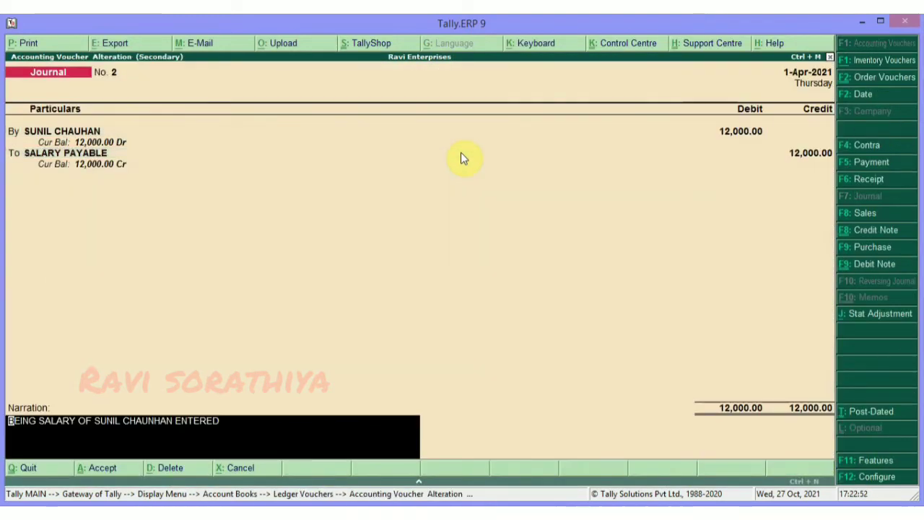
Append 'for the month of March 2021' to the narration and save the altered journal.
{"action": "type", "text": "FOR"}
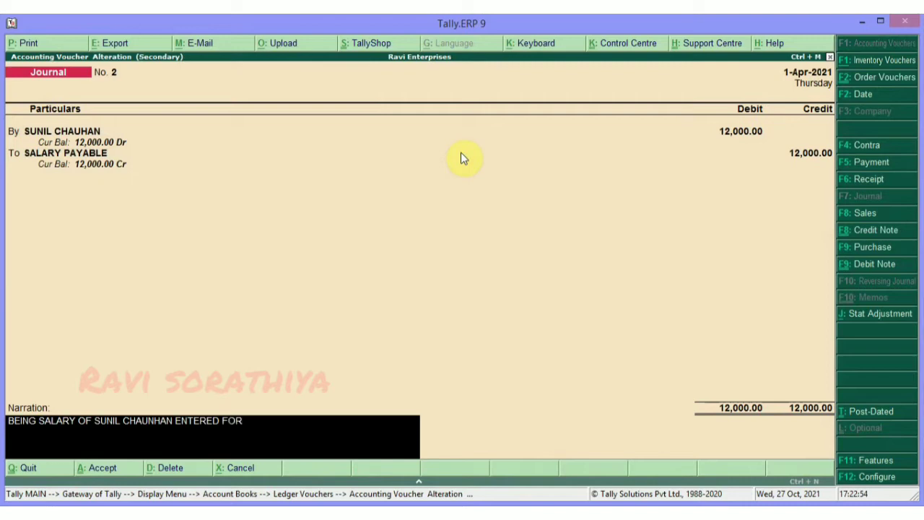
{"action": "type", "text": " THE MONTH OF "}
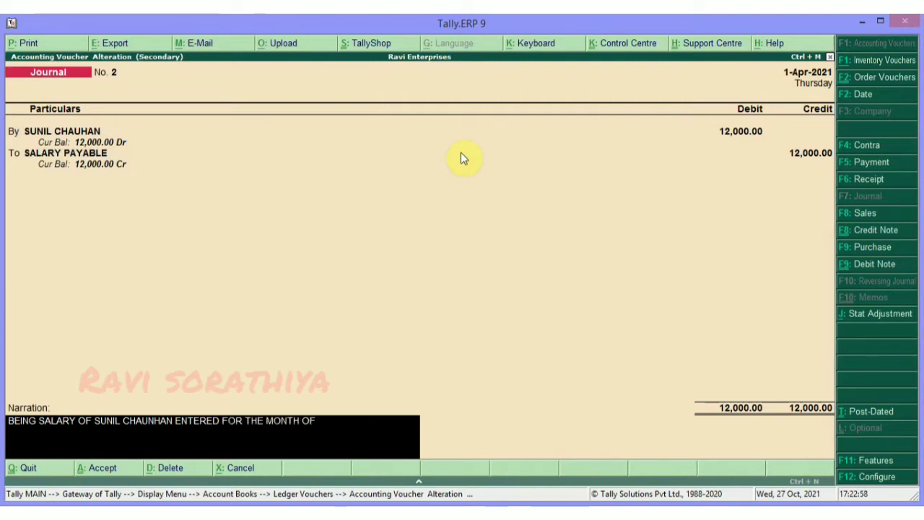
{"action": "type", "text": "MS"}
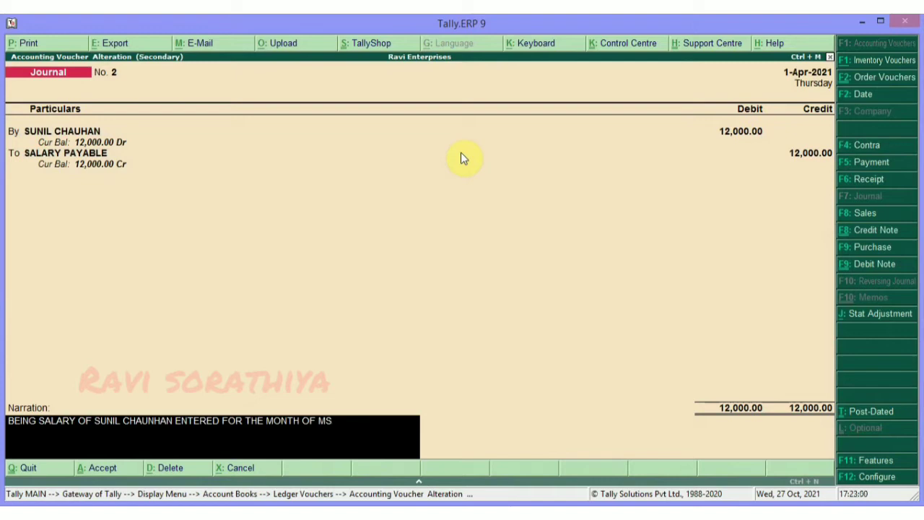
{"action": "key", "text": "BackSpace"}
{"action": "type", "text": "A"}
{"action": "key", "text": "BackSpace"}
{"action": "type", "text": "R"}
{"action": "key", "text": "BackSpace"}
{"action": "type", "text": "ARCJ"}
{"action": "type", "text": "H 2021."}
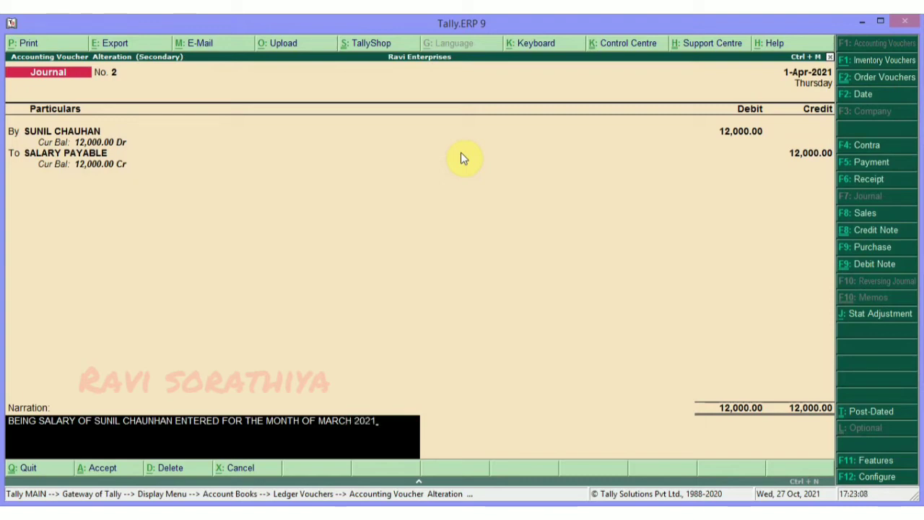
{"action": "key", "text": "Return"}
{"action": "key", "text": "Return"}
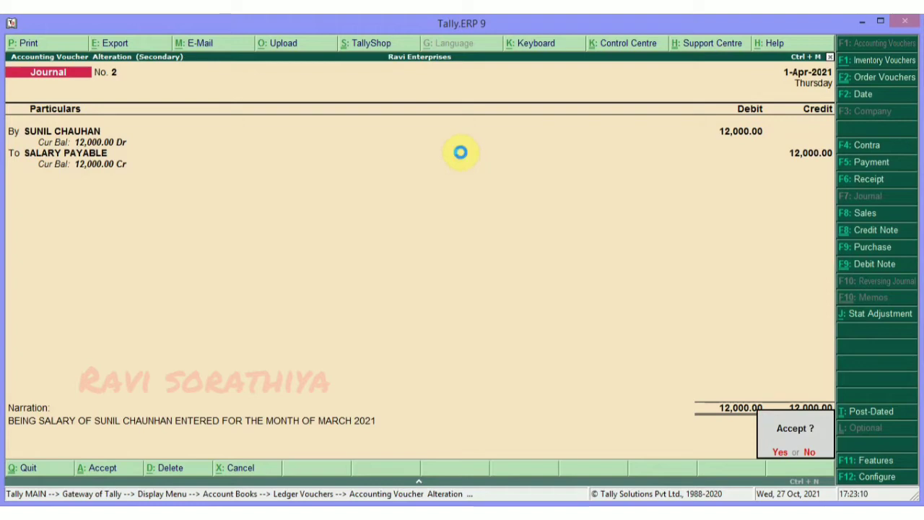
{"action": "key", "text": "Return"}
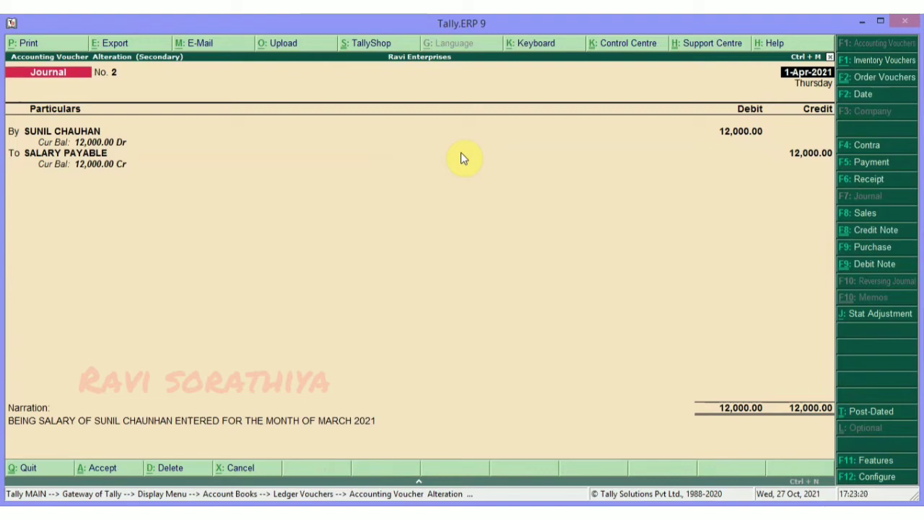
{"action": "key", "text": "Escape"}
{"action": "key", "text": "Escape"}
{"action": "key", "text": "Escape"}
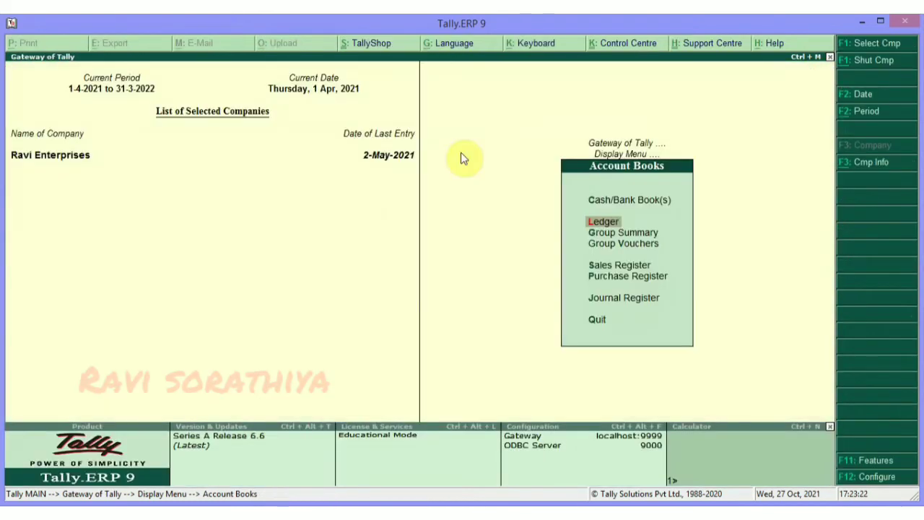
Drill from the Balance Sheet through Current Liabilities and Provisions into SALARY PAYABLE.
{"action": "key", "text": "Escape"}
{"action": "key", "text": "Escape"}
{"action": "key", "text": "Escape"}
{"action": "key", "text": "Escape"}
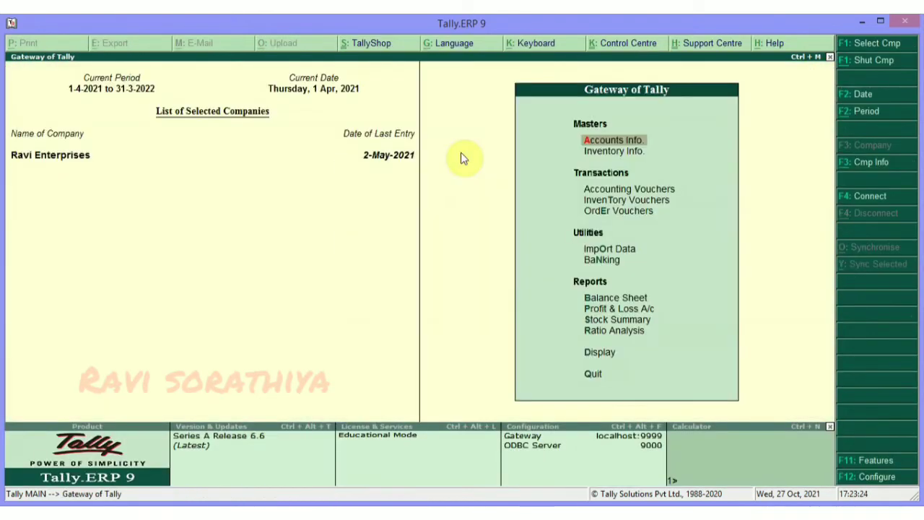
{"action": "key", "text": "b"}
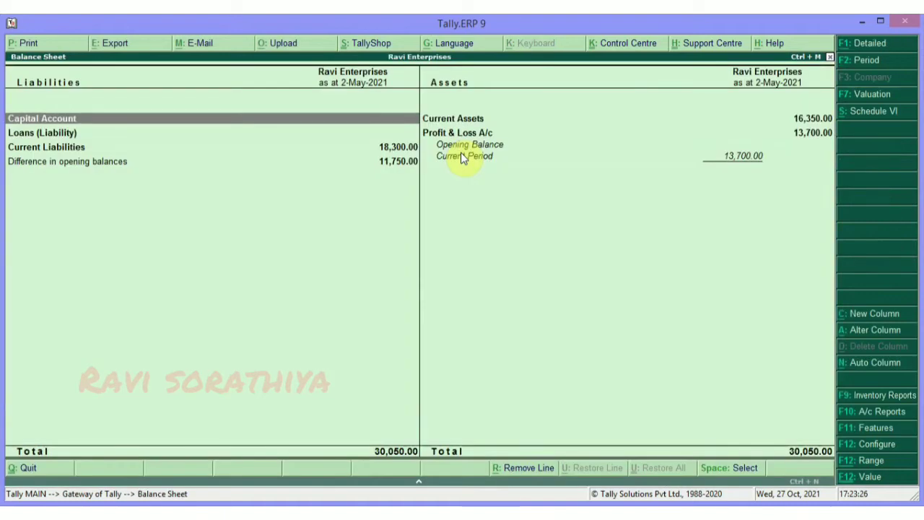
{"action": "key", "text": "Down"}
{"action": "key", "text": "Down"}
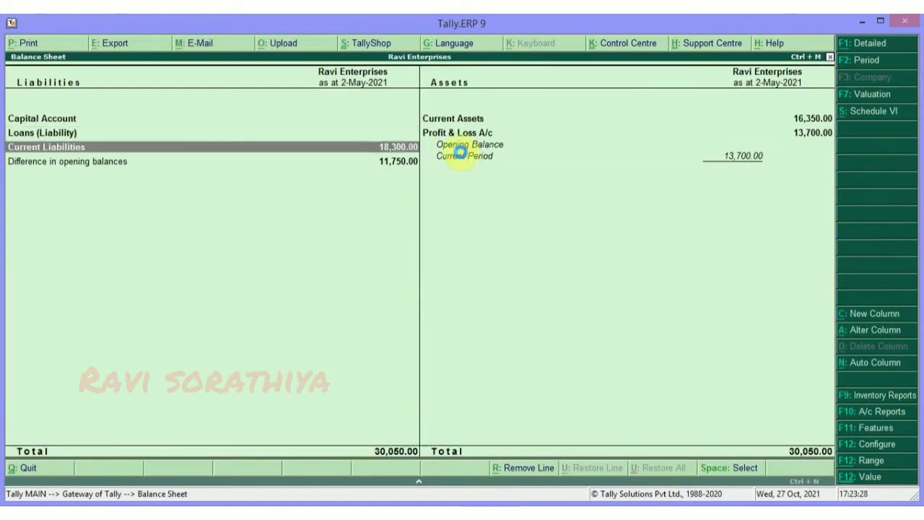
{"action": "key", "text": "Return"}
{"action": "key", "text": "Down"}
{"action": "key", "text": "Return"}
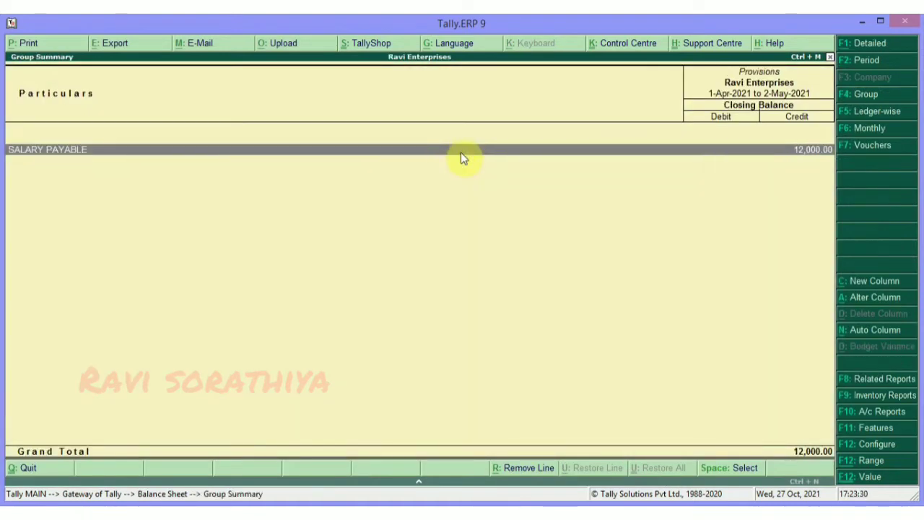
{"action": "key", "text": "Return"}
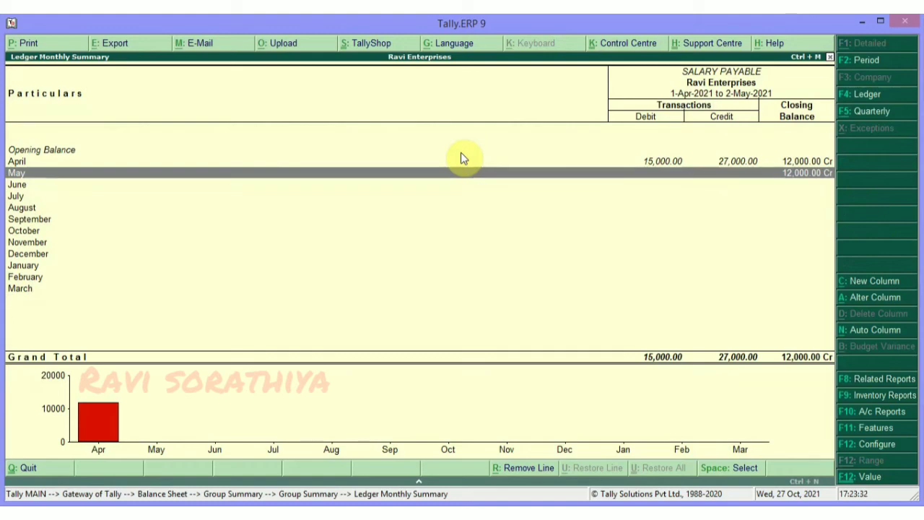
Open SALARY PAYABLE's April vouchers and highlight the 12,000.00 journal entry.
{"action": "key", "text": "Escape"}
{"action": "key", "text": "Return"}
{"action": "key", "text": "Up"}
{"action": "key", "text": "Return"}
{"action": "key", "text": "Escape"}
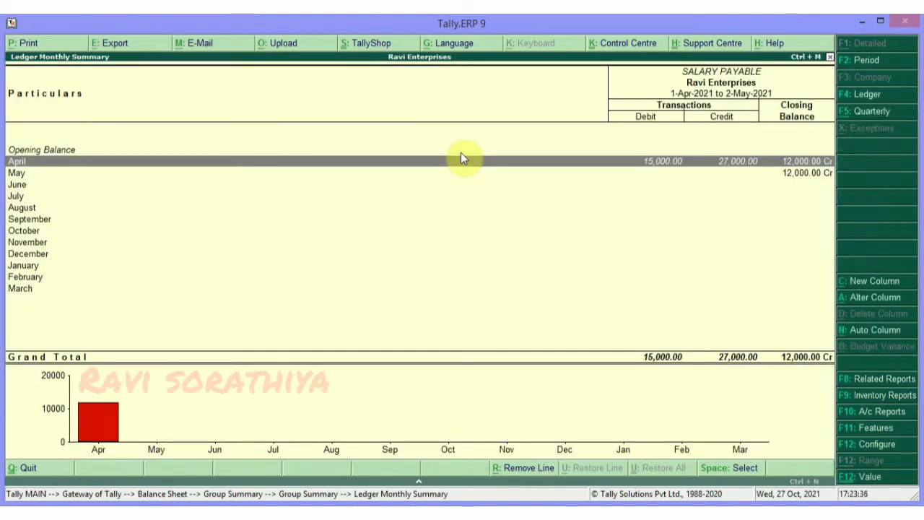
{"action": "key", "text": "Escape"}
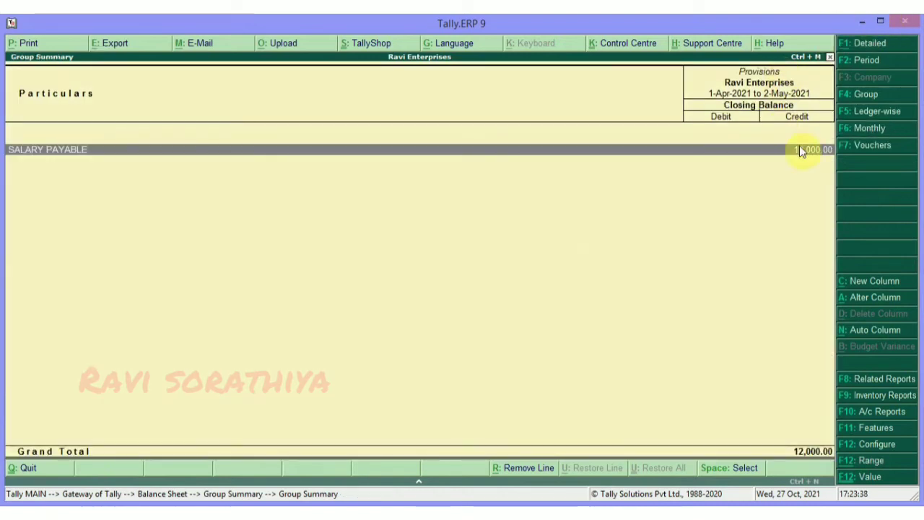
{"action": "key", "text": "Return"}
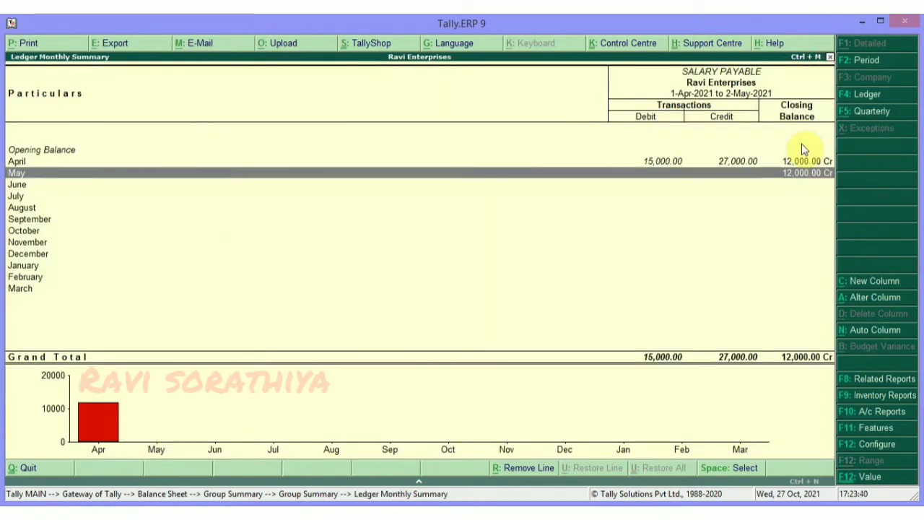
{"action": "key", "text": "Up"}
{"action": "key", "text": "Return"}
{"action": "key", "text": "Down"}
{"action": "key", "text": "Down"}
Check the 12,000.00 journal, then delete the 15,000.00 salary journal voucher.
{"action": "key", "text": "Up"}
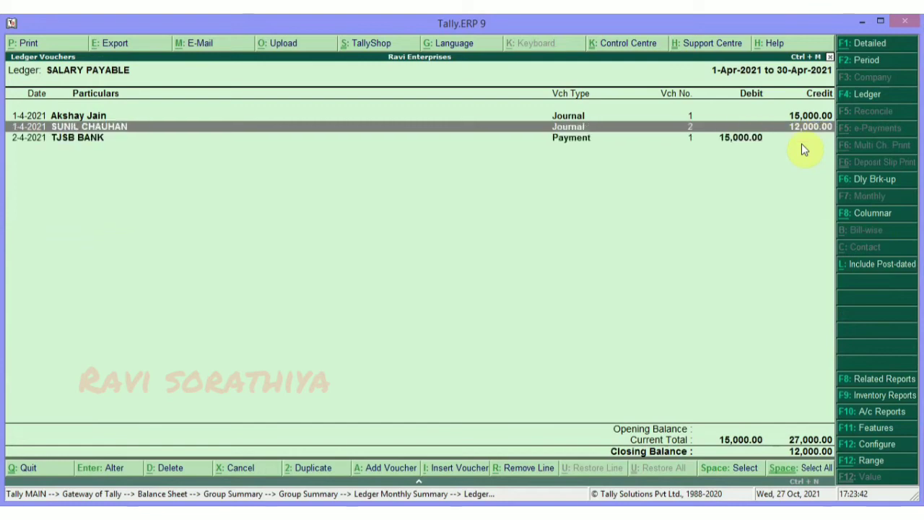
{"action": "key", "text": "Return"}
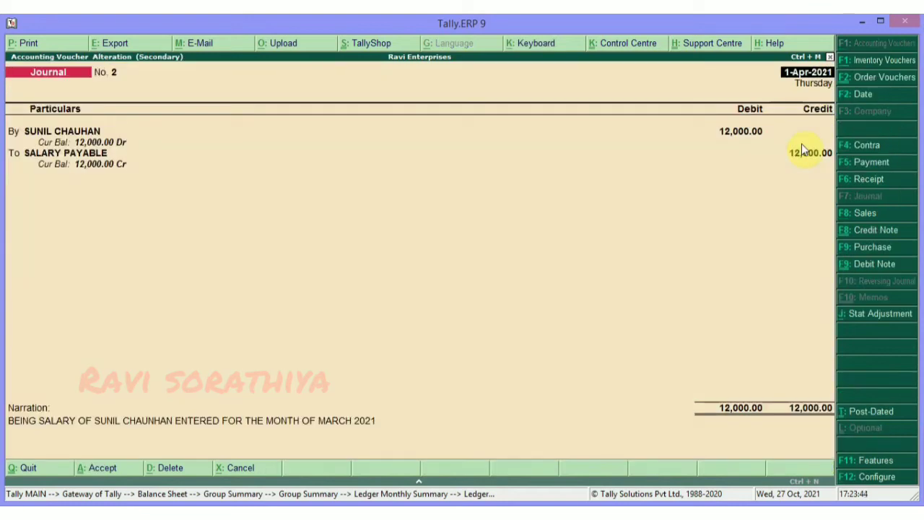
{"action": "key", "text": "Escape"}
{"action": "key", "text": "Up"}
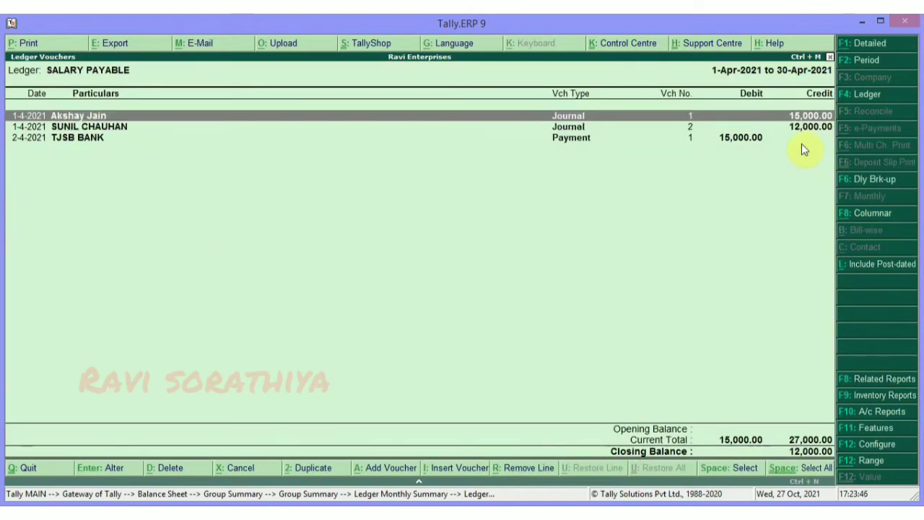
{"action": "key", "text": "Return"}
{"action": "key", "text": "Escape"}
{"action": "key", "text": "alt+d"}
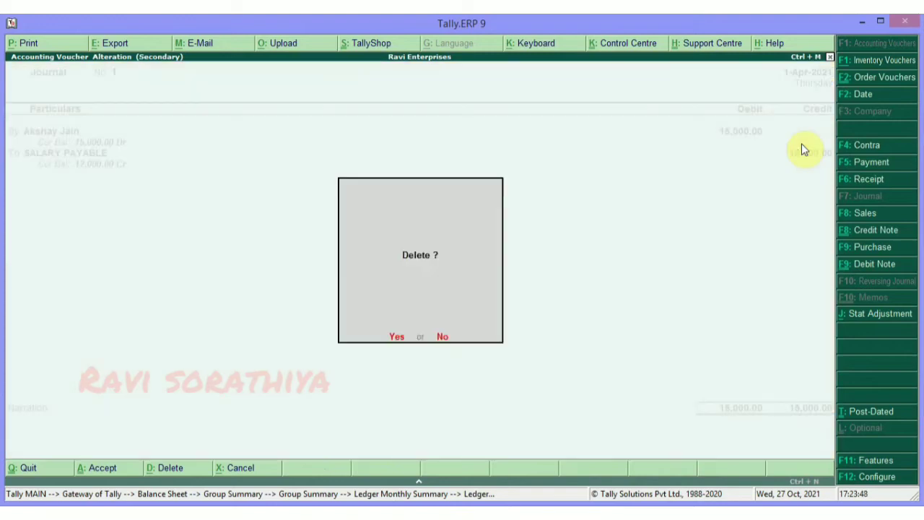
{"action": "key", "text": "y"}
Delete the 15,000.00 TJSB BANK payment voucher and recheck April's remaining SALARY PAYABLE entries.
{"action": "key", "text": "Down"}
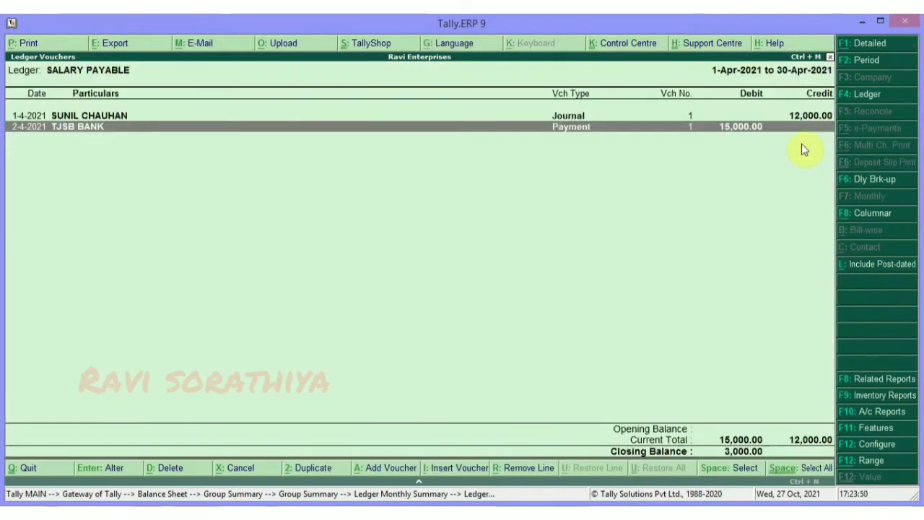
{"action": "key", "text": "Return"}
{"action": "key", "text": "Escape"}
{"action": "key", "text": "alt+d"}
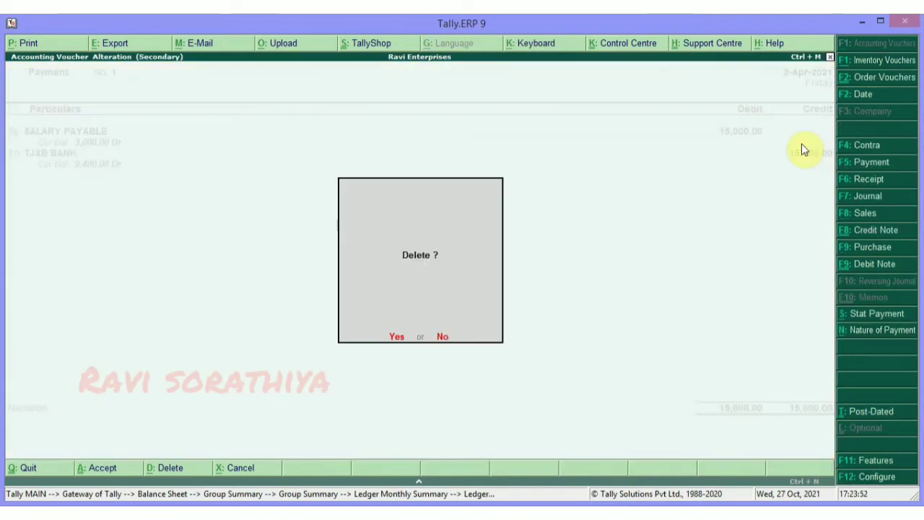
{"action": "key", "text": "y"}
{"action": "key", "text": "Escape"}
{"action": "key", "text": "Up"}
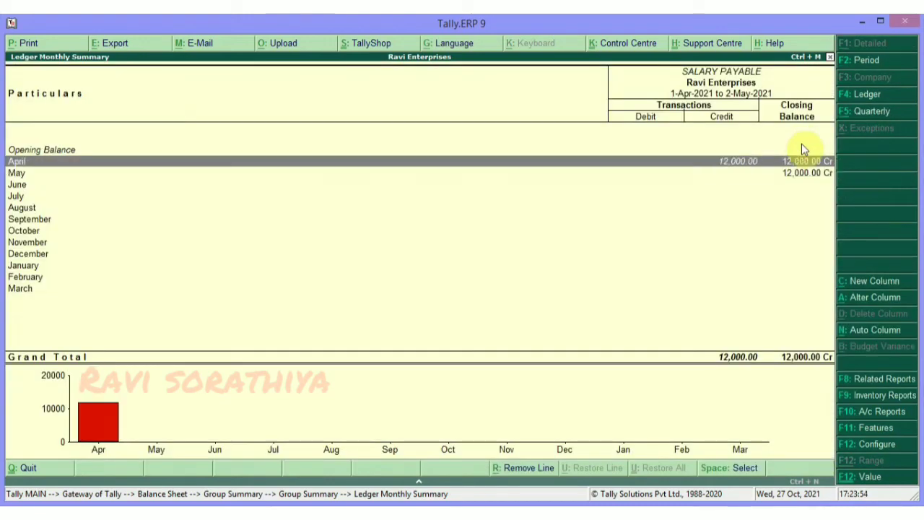
{"action": "key", "text": "Return"}
{"action": "key", "text": "Escape"}
{"action": "key", "text": "Escape"}
{"action": "key", "text": "Escape"}
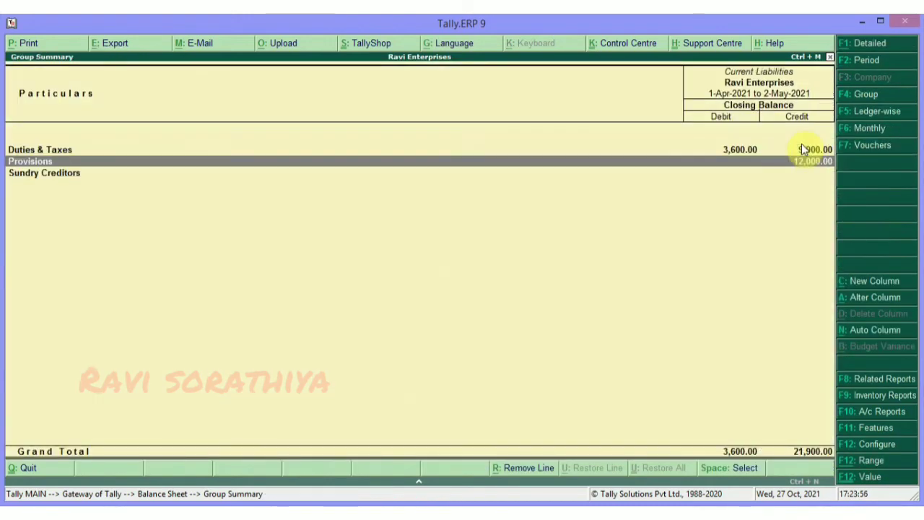
Review the Provisions and Current Liabilities summaries, then back out of the Balance Sheet.
{"action": "key", "text": "Return"}
{"action": "key", "text": "Return"}
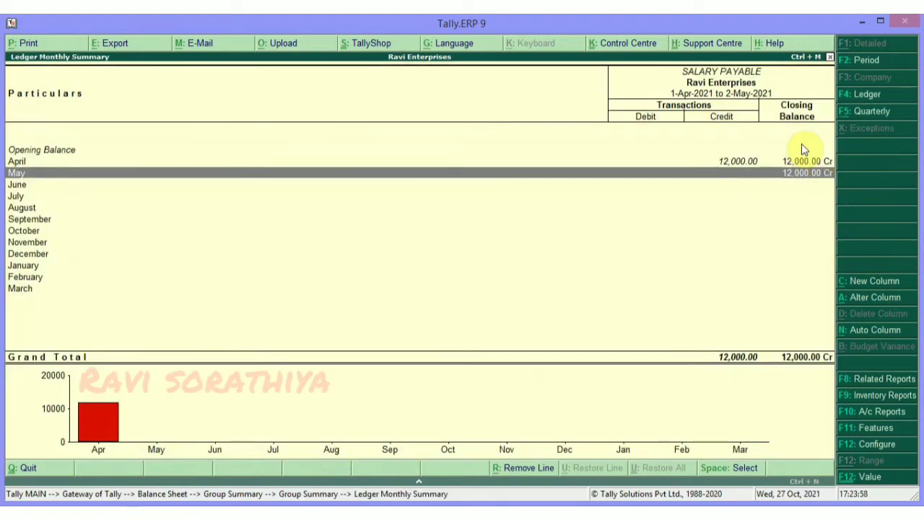
{"action": "key", "text": "Up"}
{"action": "key", "text": "Escape"}
{"action": "key", "text": "Escape"}
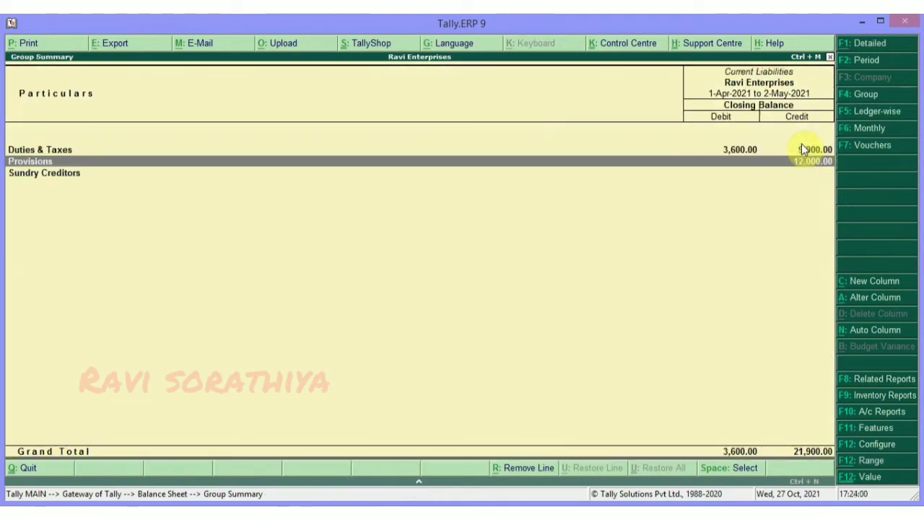
{"action": "key", "text": "Escape"}
{"action": "key", "text": "Escape"}
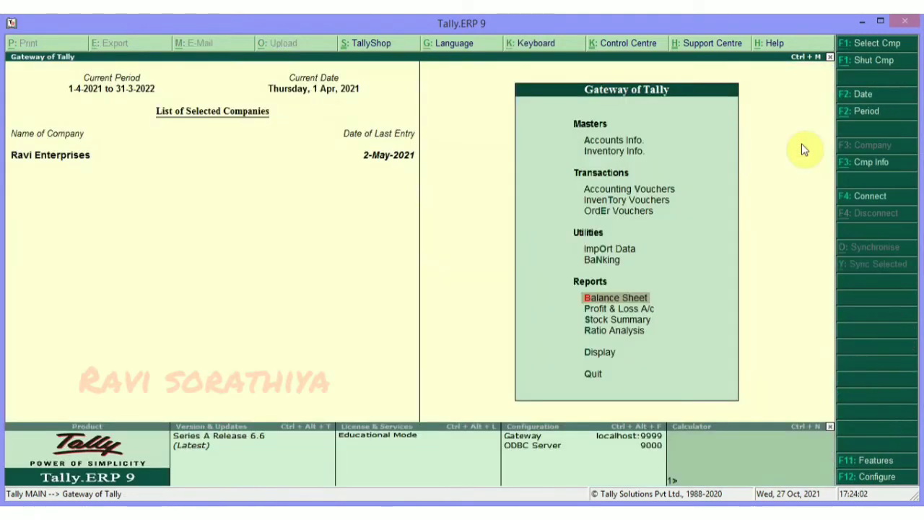
Drill from Profit & Loss through Indirect Expenses to Salary Account's 12,000.00, then exit.
{"action": "key", "text": "Down"}
{"action": "key", "text": "Return"}
{"action": "key", "text": "Down"}
{"action": "key", "text": "Down"}
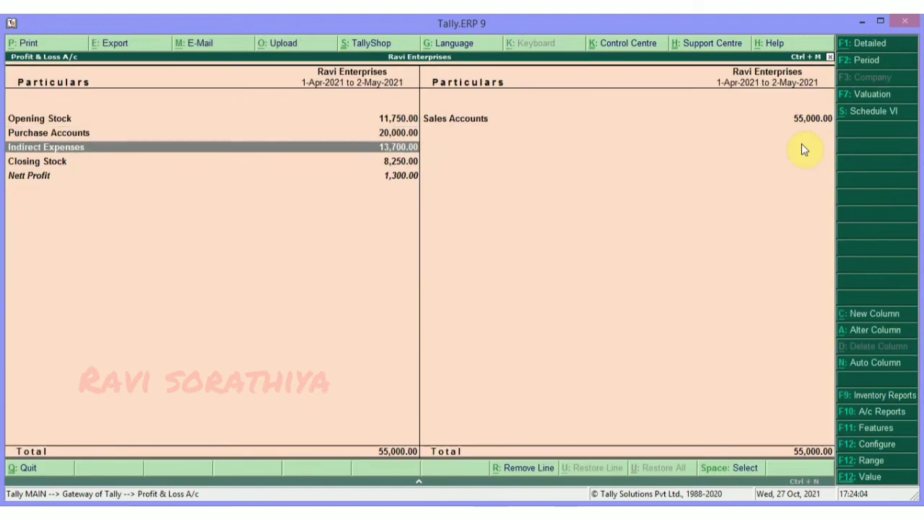
{"action": "key", "text": "Return"}
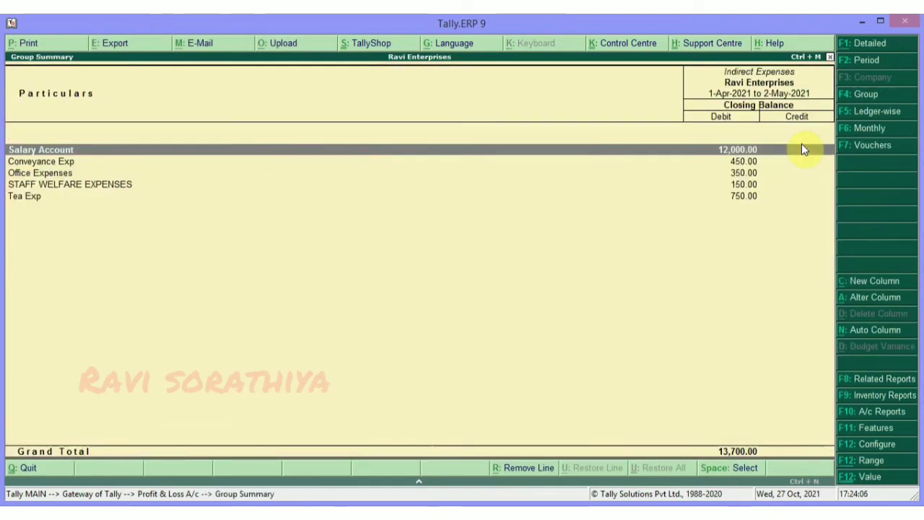
{"action": "key", "text": "Return"}
{"action": "key", "text": "Return"}
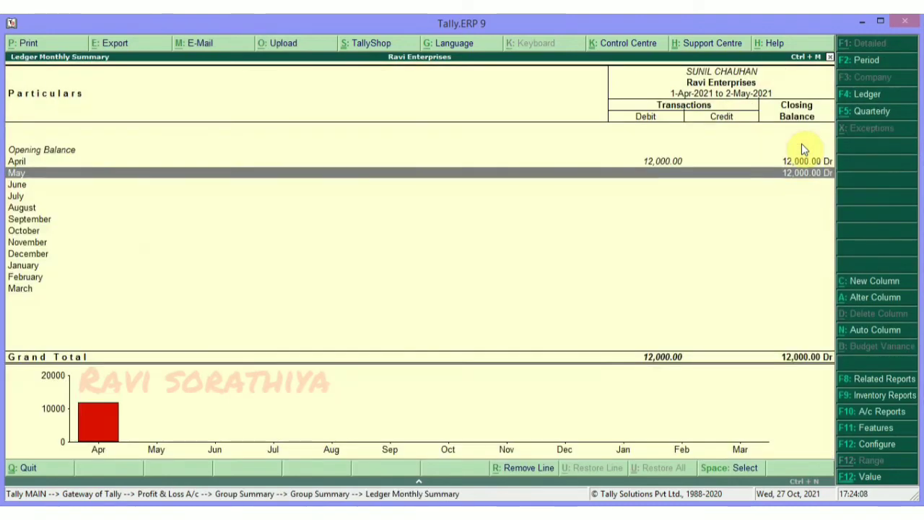
{"action": "key", "text": "Up"}
{"action": "key", "text": "Return"}
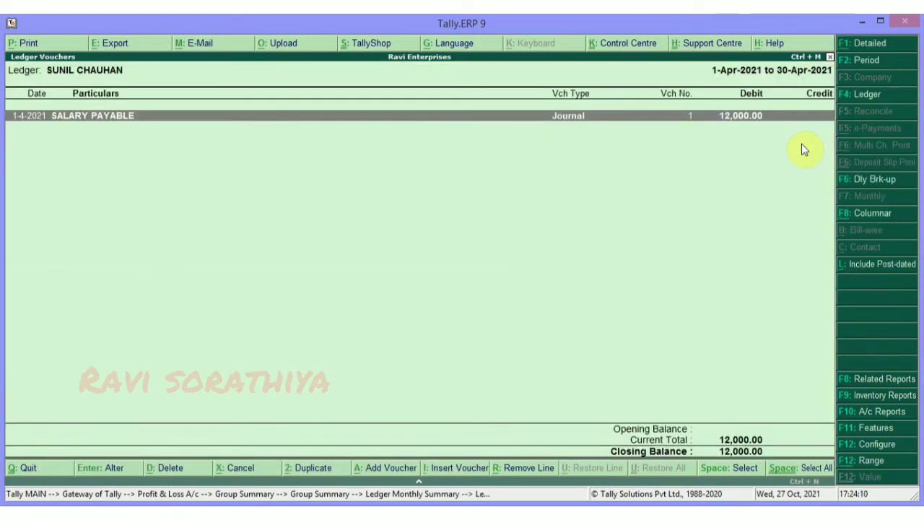
{"action": "key", "text": "Escape"}
{"action": "key", "text": "Escape"}
{"action": "key", "text": "Escape"}
{"action": "key", "text": "Escape"}
{"action": "key", "text": "Escape"}
{"action": "key", "text": "Escape"}
{"action": "key", "text": "Escape"}
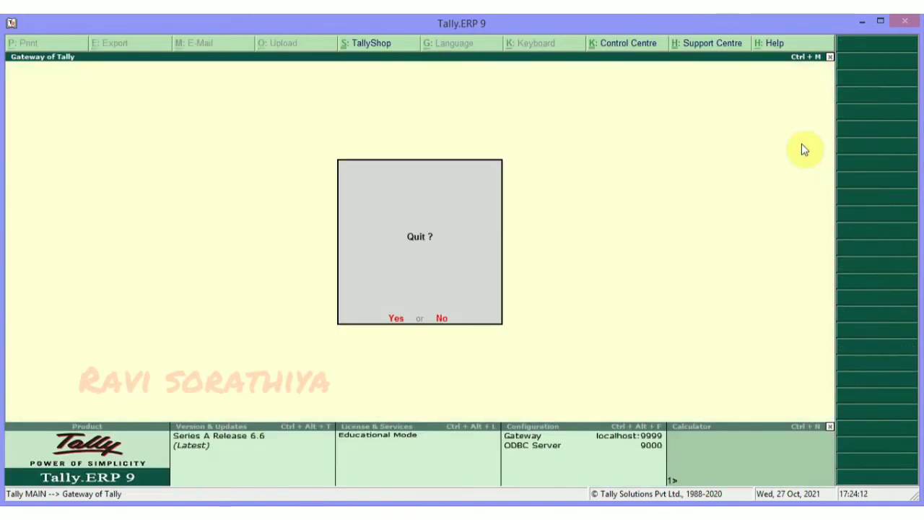
Start a Payment voucher dated 2-Apr-2021.
{"action": "key", "text": "v"}
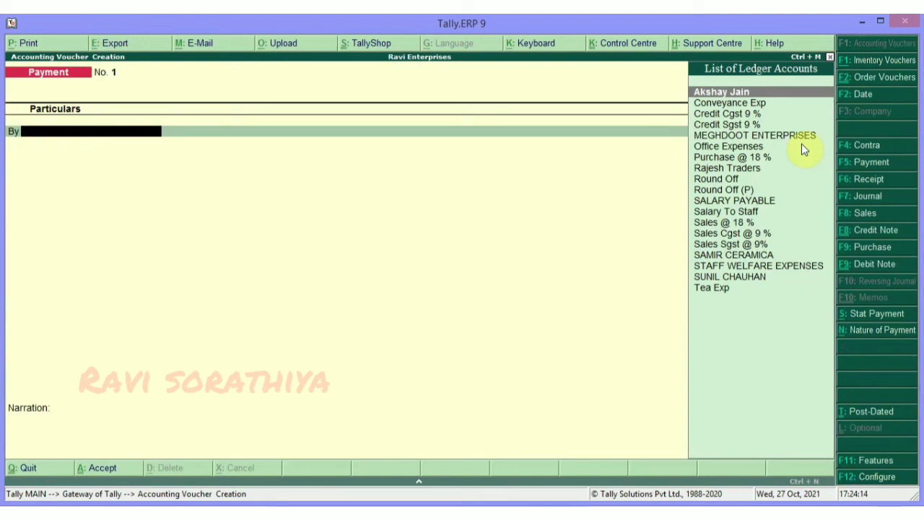
{"action": "key", "text": "F2"}
{"action": "key", "text": "Return"}
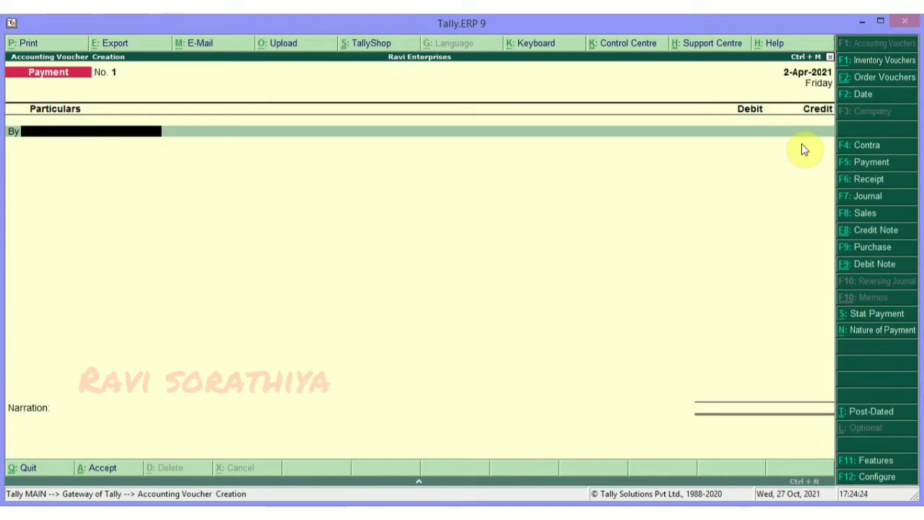
Debit SALARY PAYABLE and credit TJSB BANK 12,000.00, accepting the cheque bank allocation.
{"action": "type", "text": "SALA"}
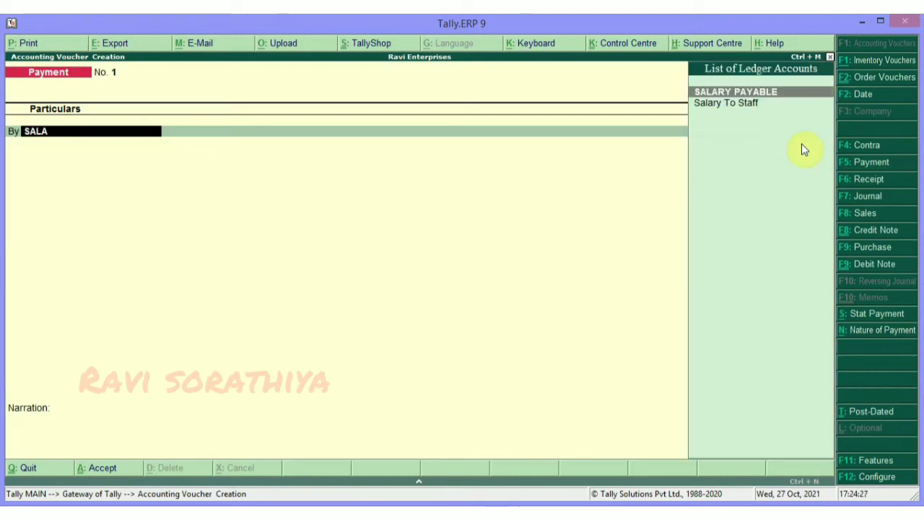
{"action": "key", "text": "Return"}
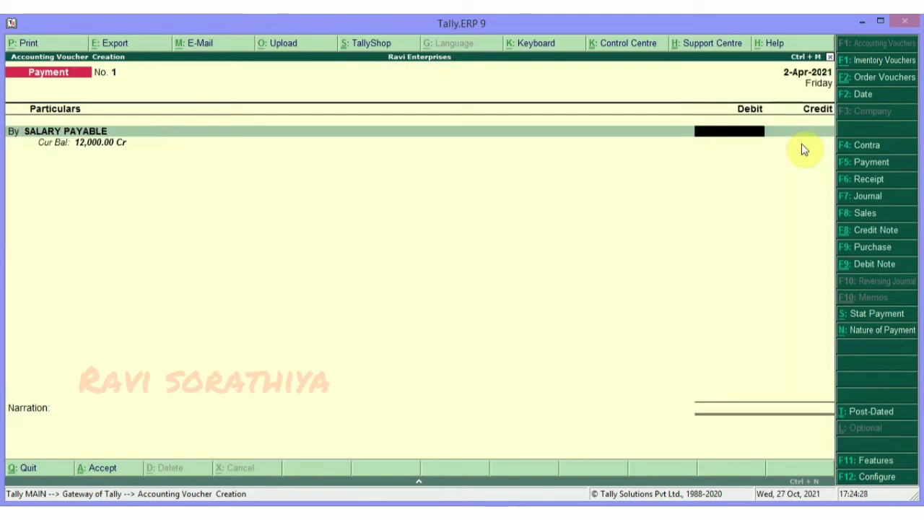
{"action": "type", "text": "12"}
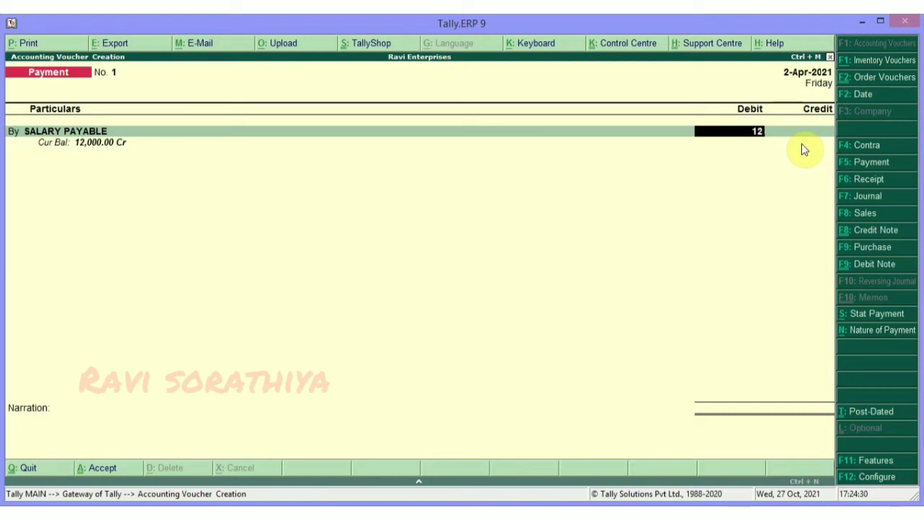
{"action": "type", "text": "000"}
{"action": "key", "text": "Return"}
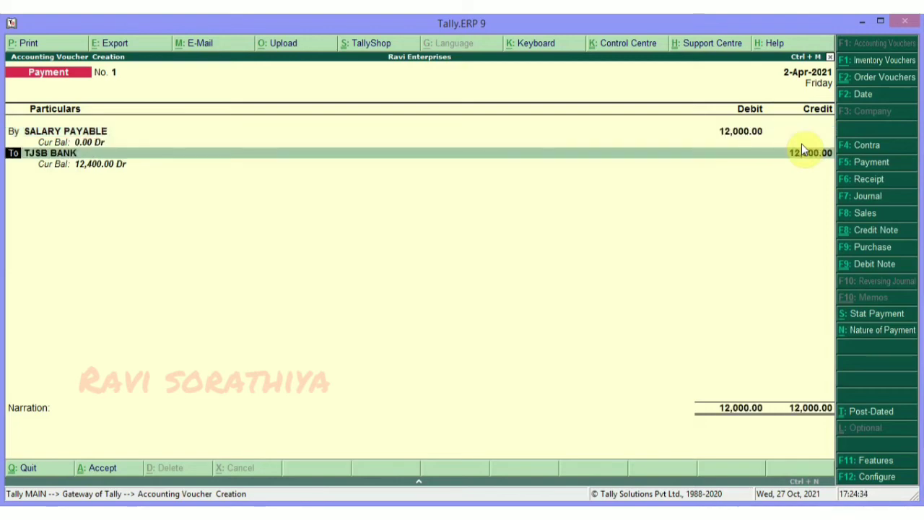
{"action": "key", "text": "Return"}
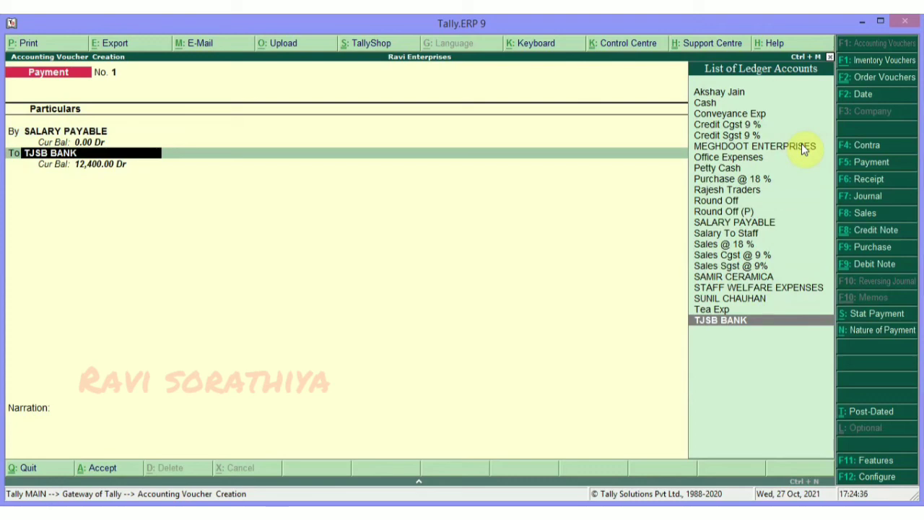
{"action": "key", "text": "Return"}
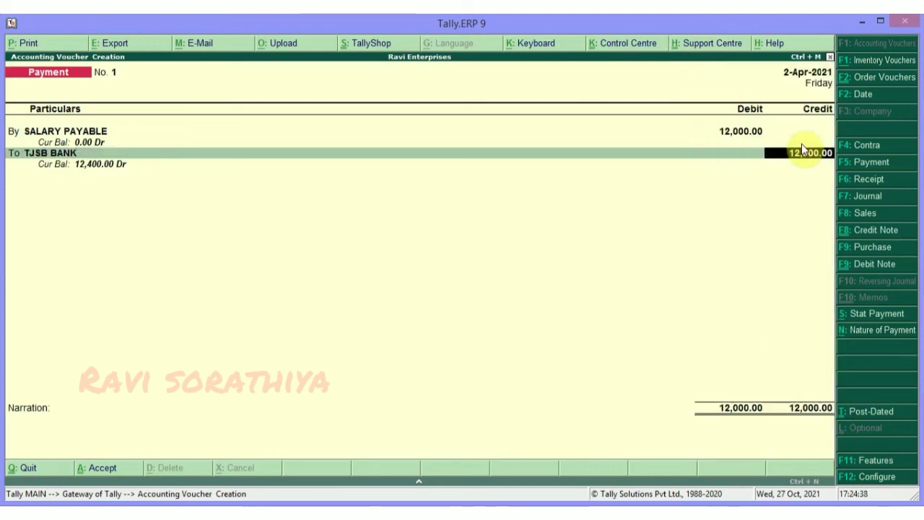
{"action": "key", "text": "Return"}
{"action": "key", "text": "Return"}
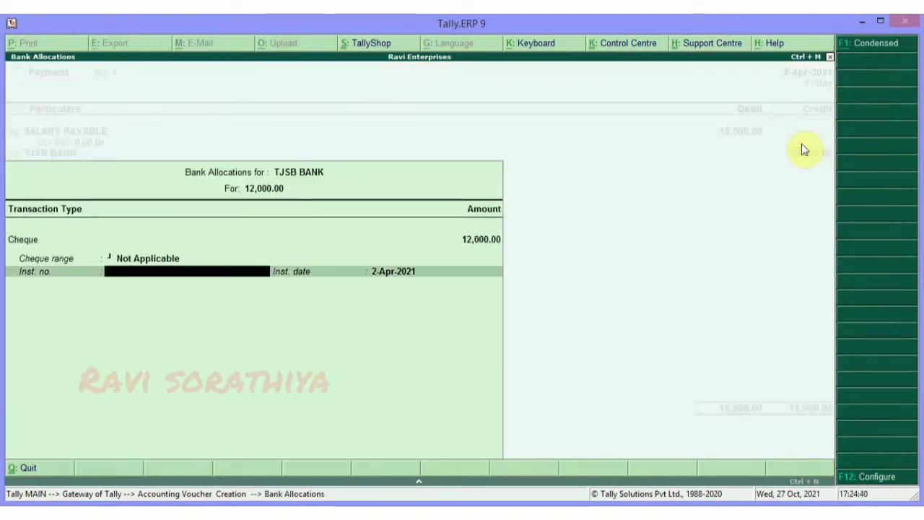
{"action": "key", "text": "Return"}
{"action": "key", "text": "Return"}
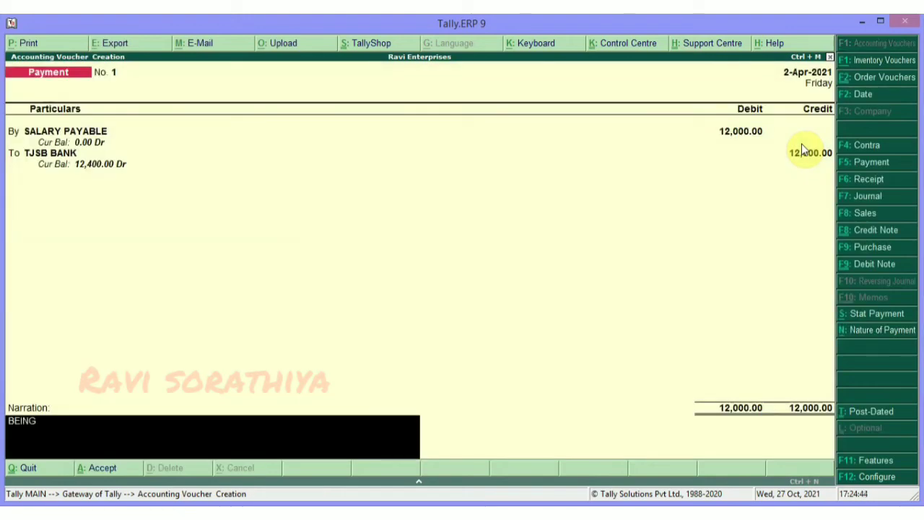
Add the narration 'Being salary paid to the employee for the month of March' and save Payment No. 1.
{"action": "type", "text": "BEING PAY"}
{"action": "key", "text": "BackSpace"}
{"action": "key", "text": "BackSpace"}
{"action": "type", "text": "SALARY "}
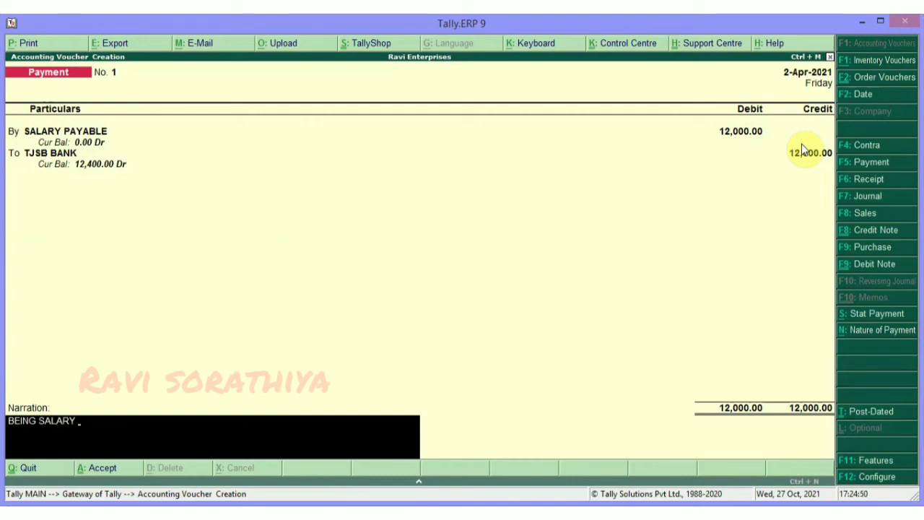
{"action": "type", "text": "PAID T"}
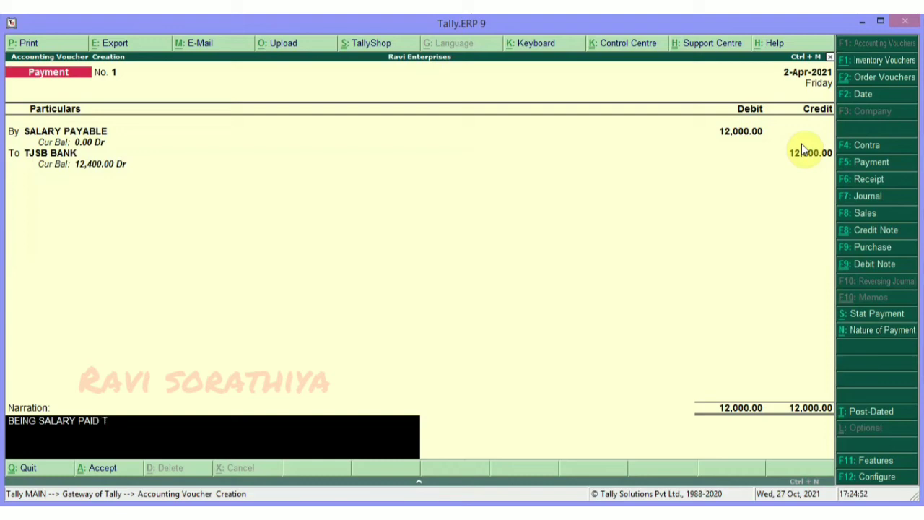
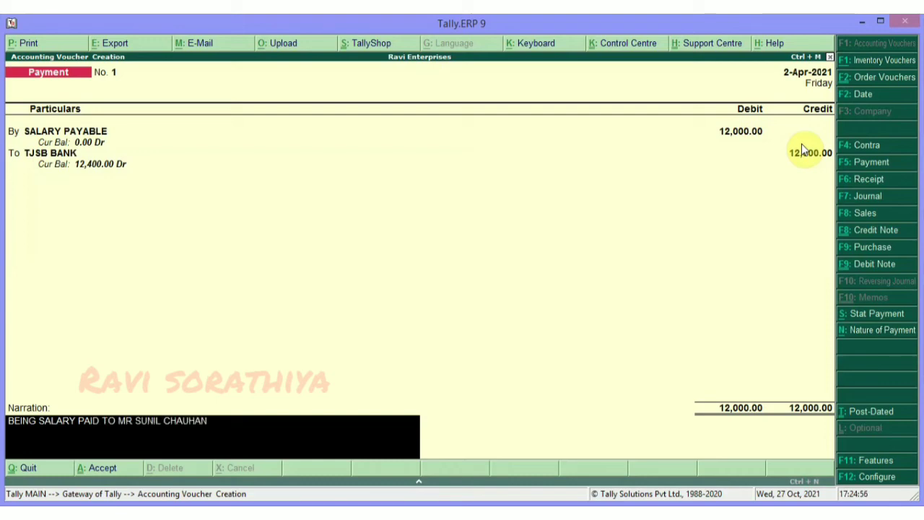
{"action": "type", "text": " FOR THE"}
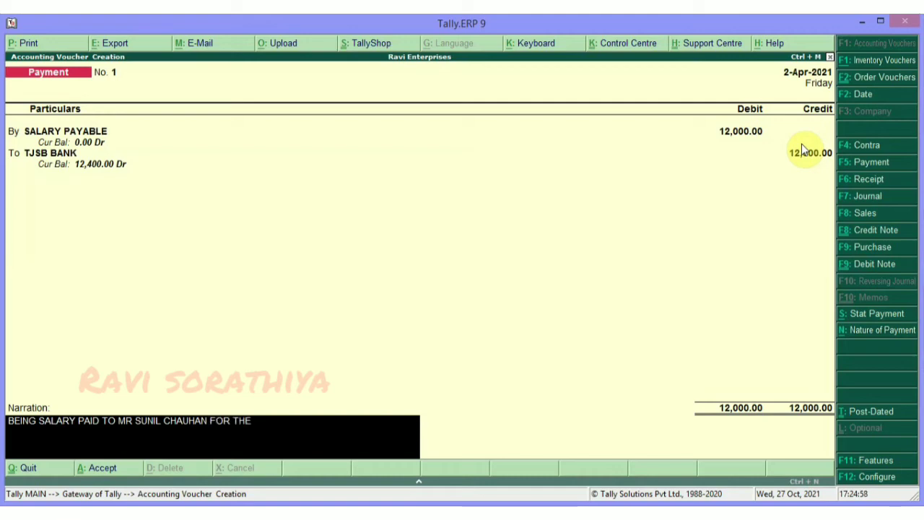
{"action": "type", "text": " MONTH OF"}
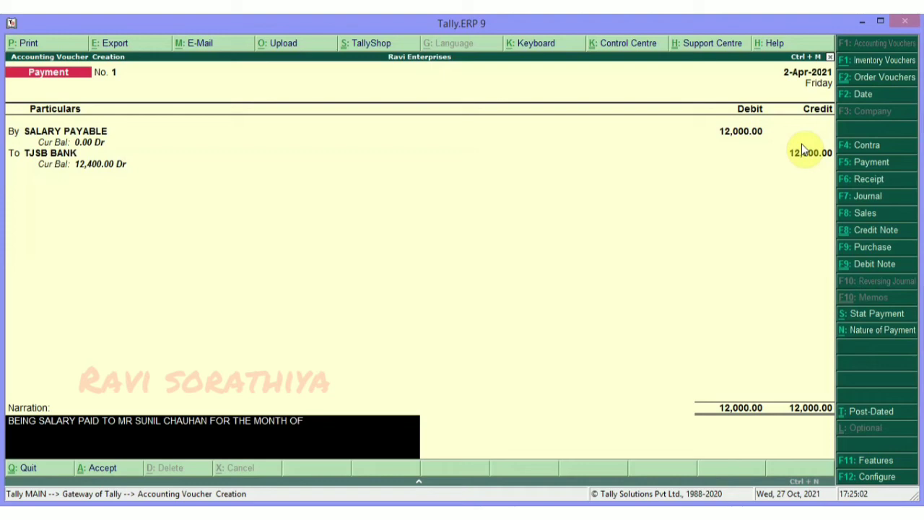
{"action": "type", "text": " MARCH 2021"}
{"action": "key", "text": "Return"}
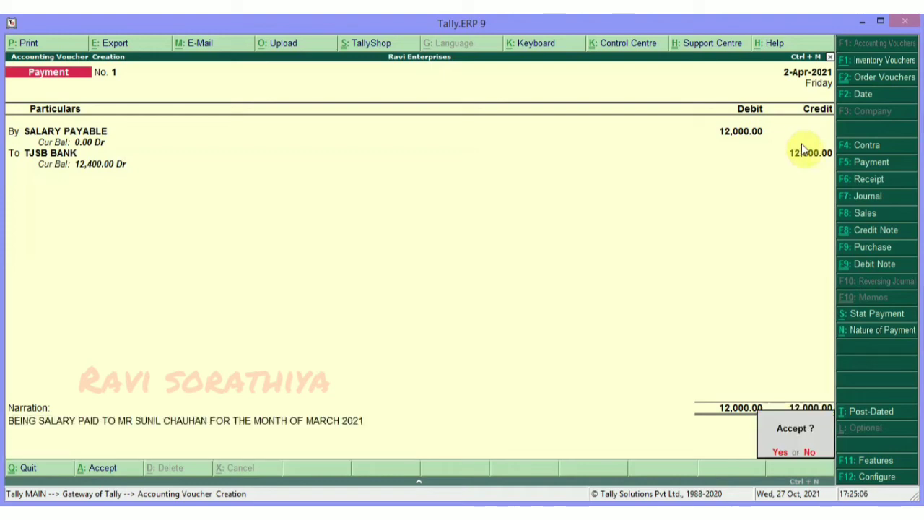
{"action": "key", "text": "Return"}
{"action": "key", "text": "Escape"}
Check the SALARY PAYABLE ledger vouchers, where the 12,000 journal credit and TJSB BANK payment offset.
{"action": "key", "text": "Return"}
{"action": "key", "text": "Escape"}
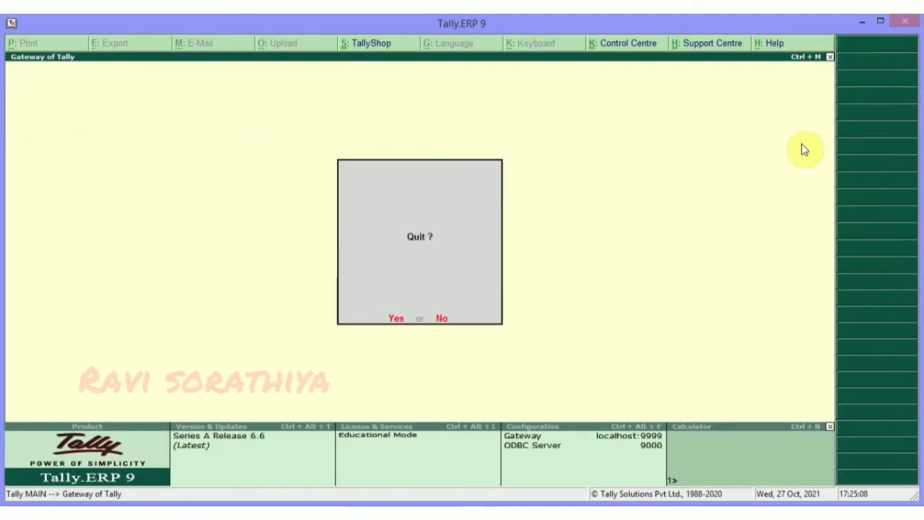
{"action": "key", "text": "Escape"}
{"action": "type", "text": "dalSALA"}
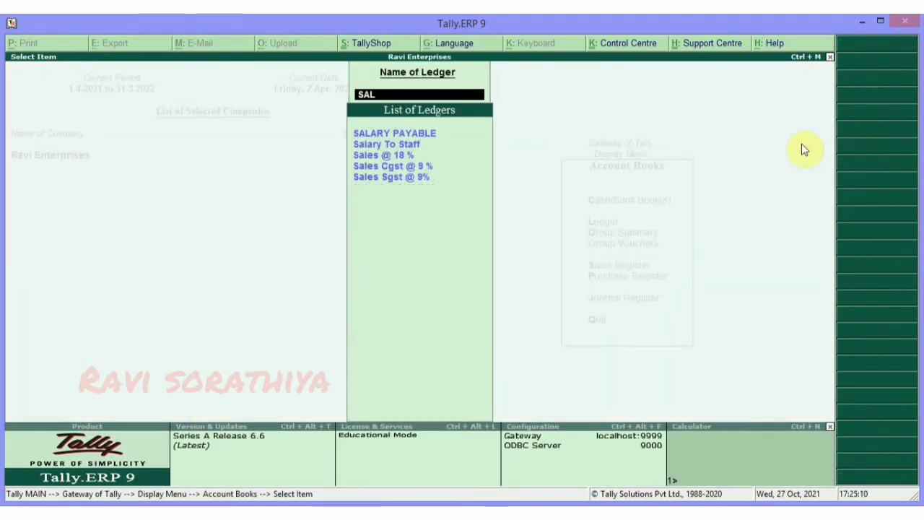
{"action": "key", "text": "Return"}
{"action": "key", "text": "Down"}
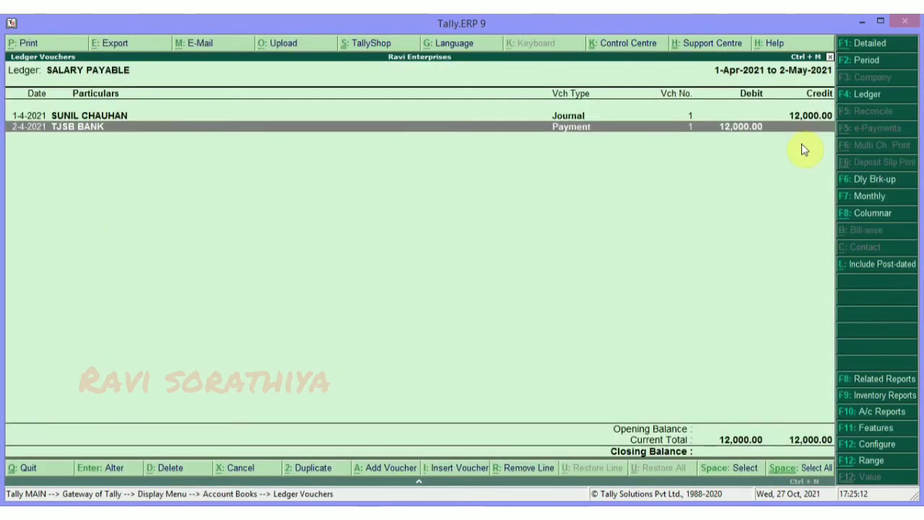
{"action": "key", "text": "Up"}
{"action": "key", "text": "Escape"}
{"action": "key", "text": "Escape"}
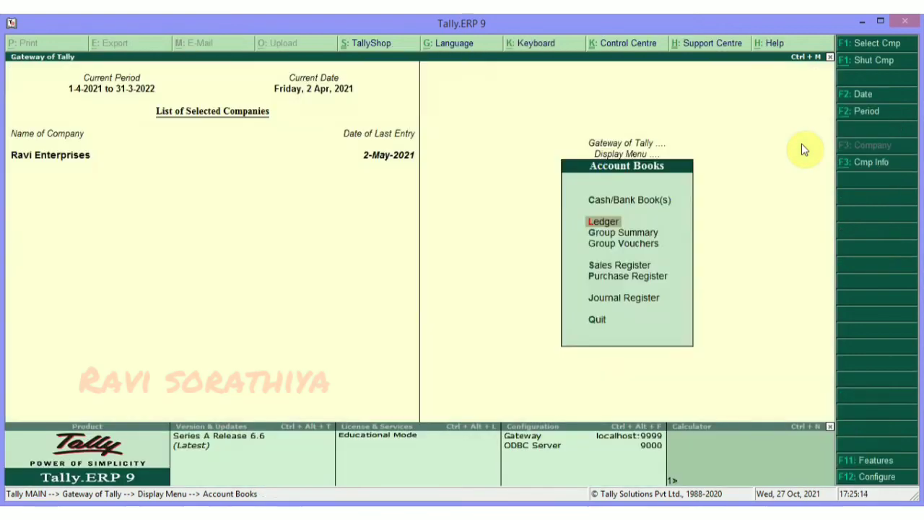
{"action": "key", "text": "Escape"}
{"action": "key", "text": "Escape"}
{"action": "key", "text": "Escape"}
{"action": "key", "text": "n"}
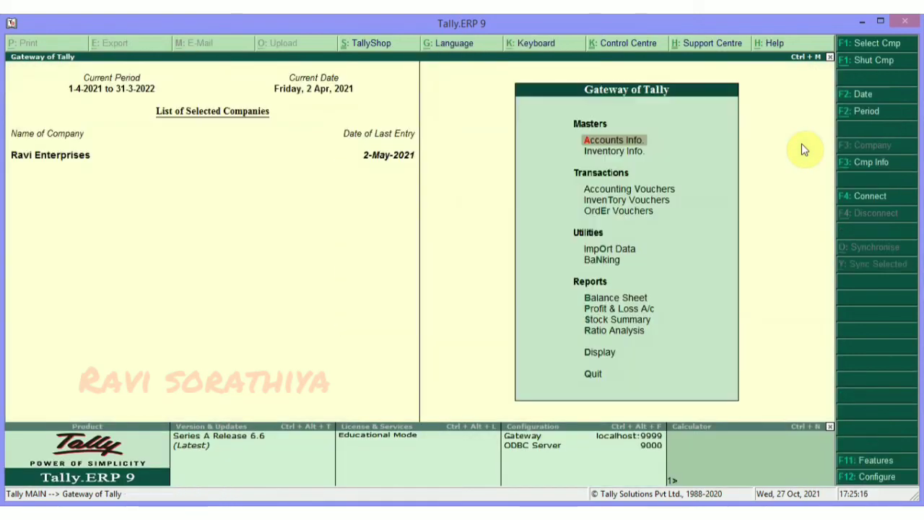
Review the Balance Sheet's Current Liabilities, including the Provisions group.
{"action": "key", "text": "b"}
{"action": "key", "text": "Down"}
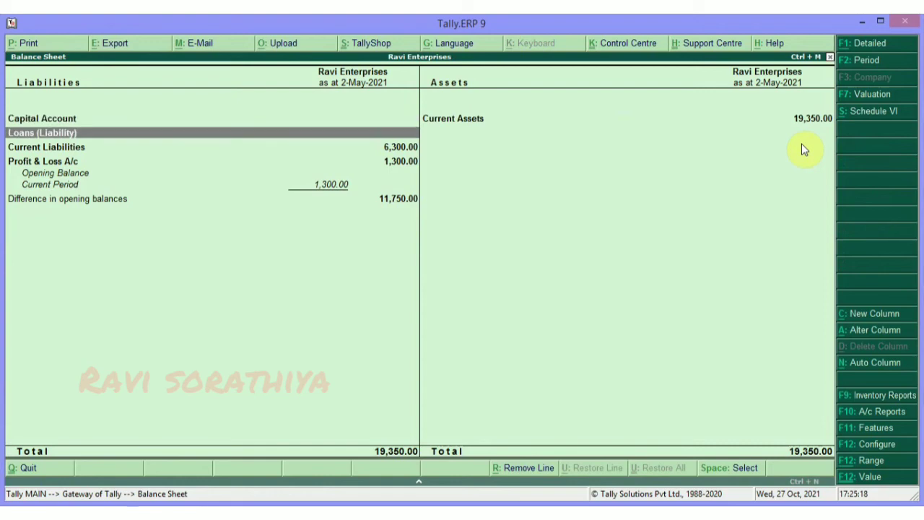
{"action": "key", "text": "Down"}
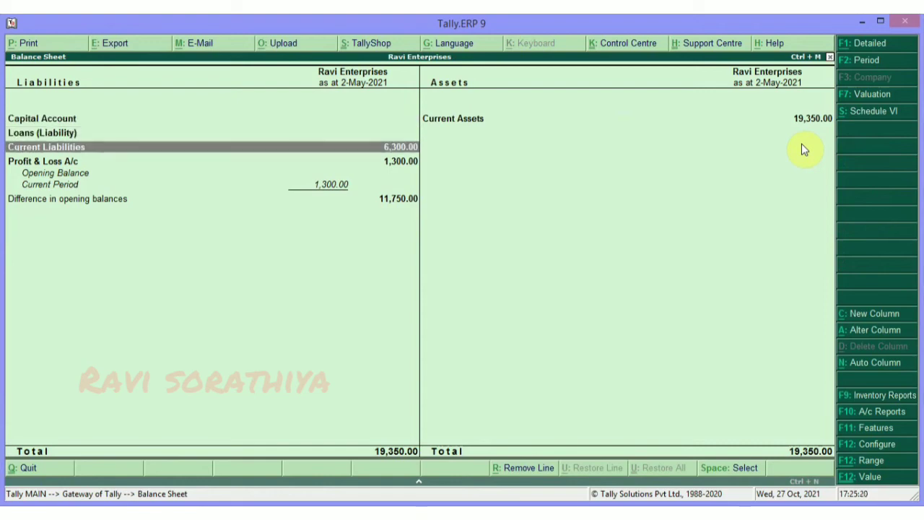
{"action": "key", "text": "Return"}
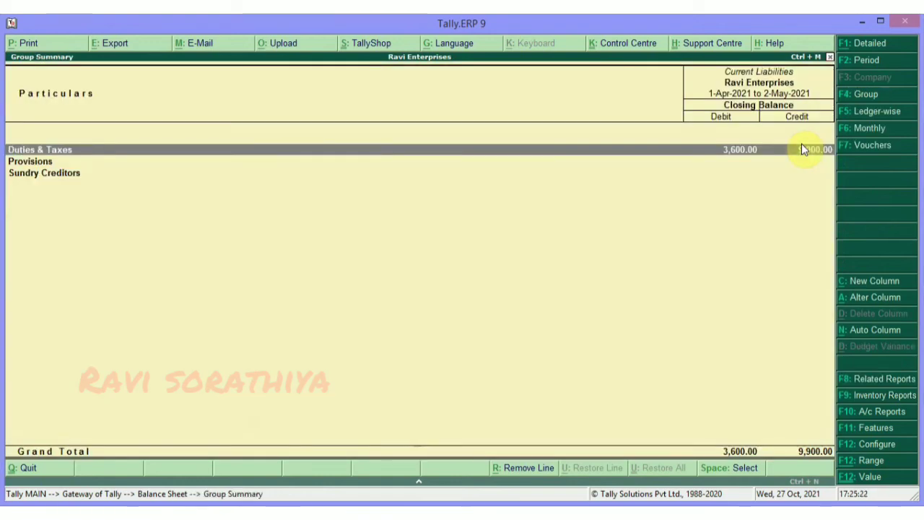
{"action": "key", "text": "Down"}
{"action": "key", "text": "Return"}
{"action": "key", "text": "Escape"}
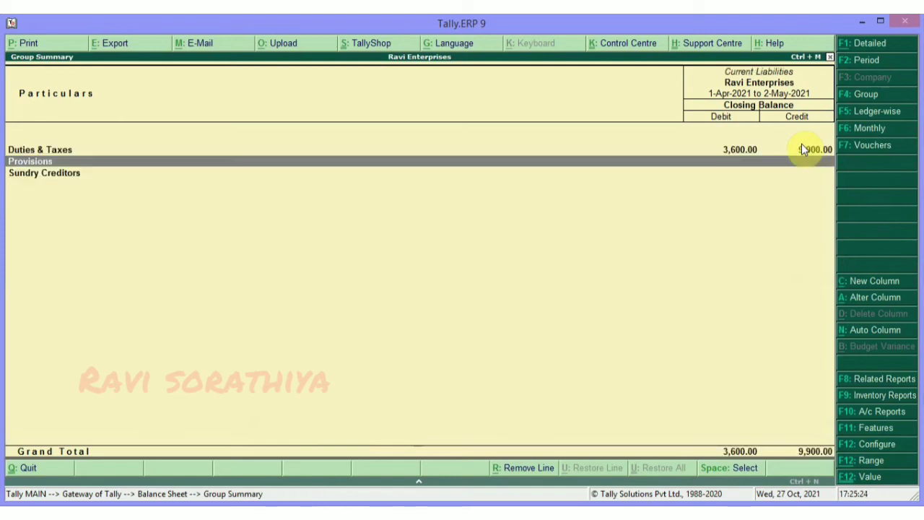
{"action": "key", "text": "Escape"}
{"action": "key", "text": "Escape"}
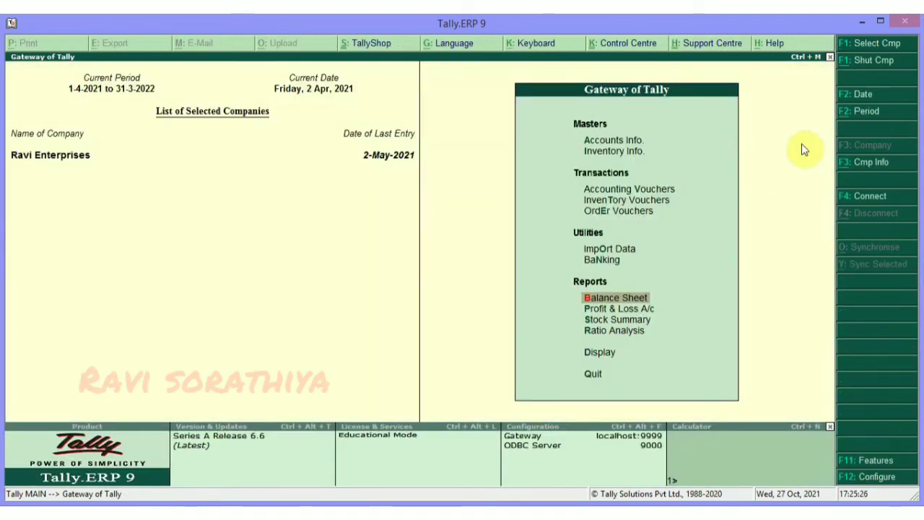
Drill through Profit & Loss Indirect Expenses and Salary Account to the employee's April salary vouchers.
{"action": "key", "text": "Escape"}
{"action": "key", "text": "n"}
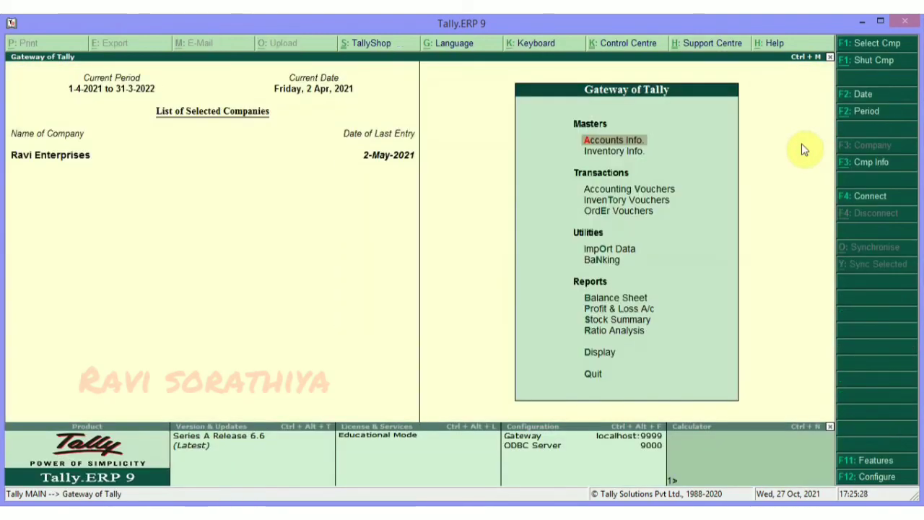
{"action": "key", "text": "Down"}
{"action": "key", "text": "Down"}
{"action": "key", "text": "Down"}
{"action": "key", "text": "Down"}
{"action": "key", "text": "Down"}
{"action": "key", "text": "Down"}
{"action": "key", "text": "Down"}
{"action": "key", "text": "Down"}
{"action": "key", "text": "Return"}
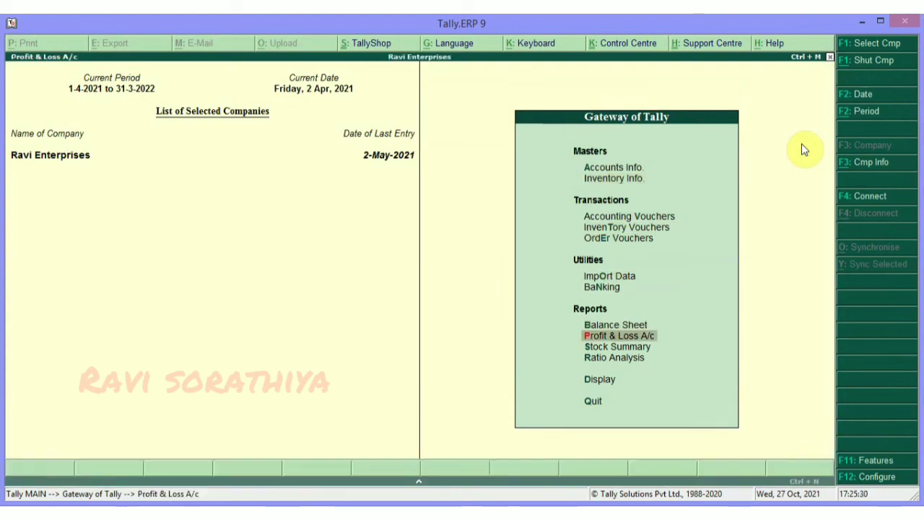
{"action": "key", "text": "Down"}
{"action": "key", "text": "Down"}
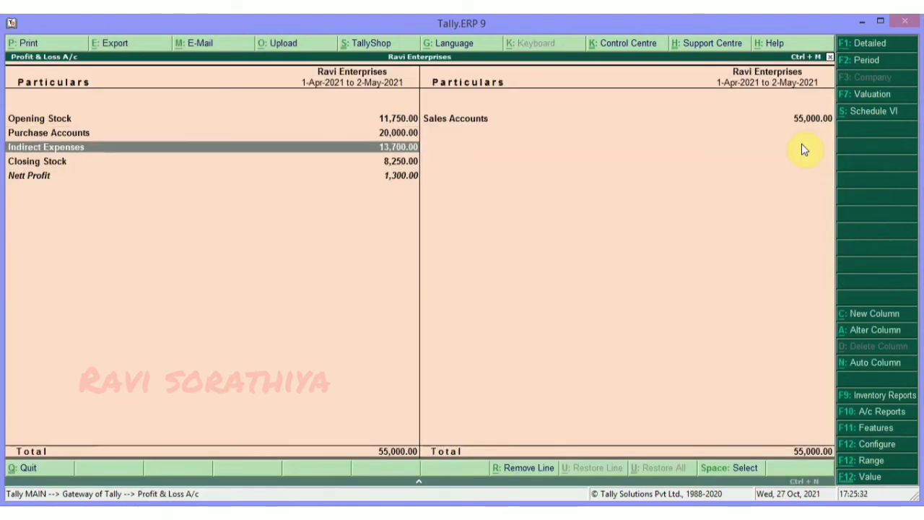
{"action": "key", "text": "Return"}
{"action": "key", "text": "Return"}
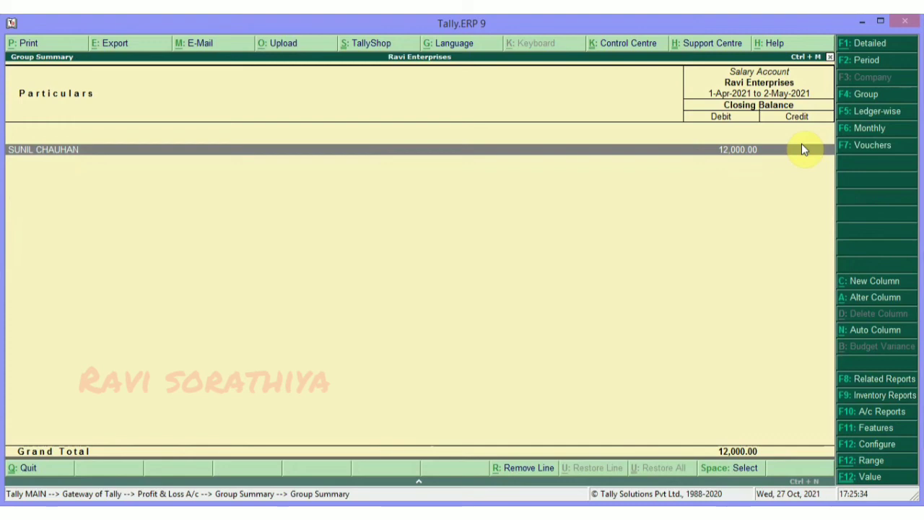
{"action": "key", "text": "Return"}
{"action": "key", "text": "Up"}
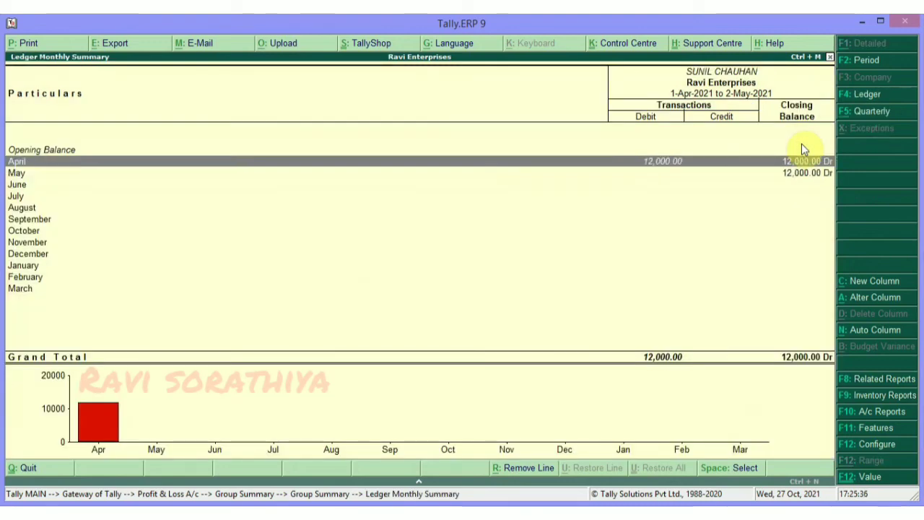
{"action": "key", "text": "Return"}
{"action": "key", "text": "Escape"}
{"action": "key", "text": "Escape"}
{"action": "key", "text": "Escape"}
{"action": "key", "text": "Escape"}
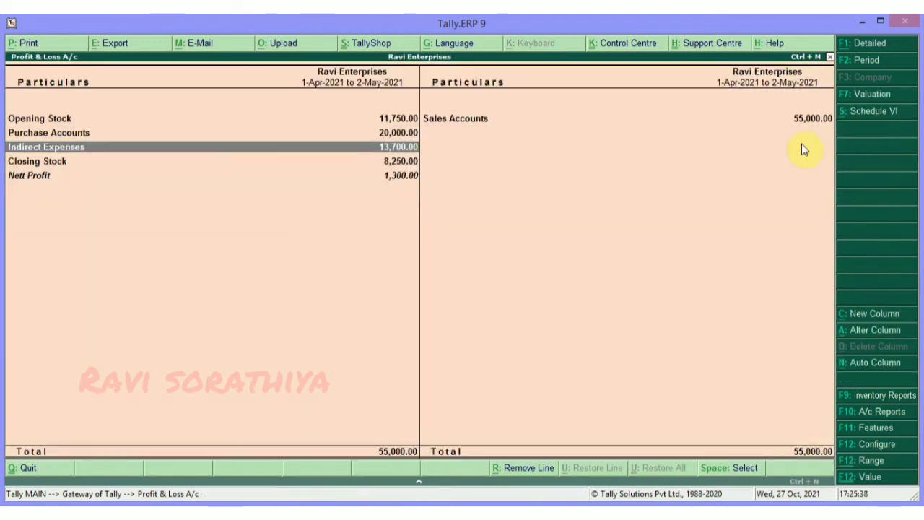
{"action": "key", "text": "Escape"}
{"action": "key", "text": "Escape"}
{"action": "key", "text": "Escape"}
View the TJSB BANK salary payment from the SALARY PAYABLE ledger, closing it unchanged.
{"action": "key", "text": "d"}
{"action": "key", "text": "a"}
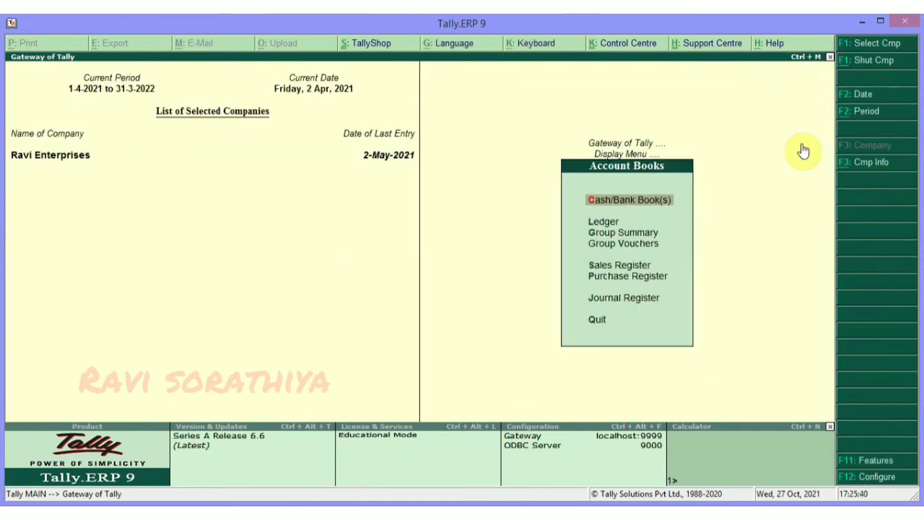
{"action": "type", "text": "lSAL"}
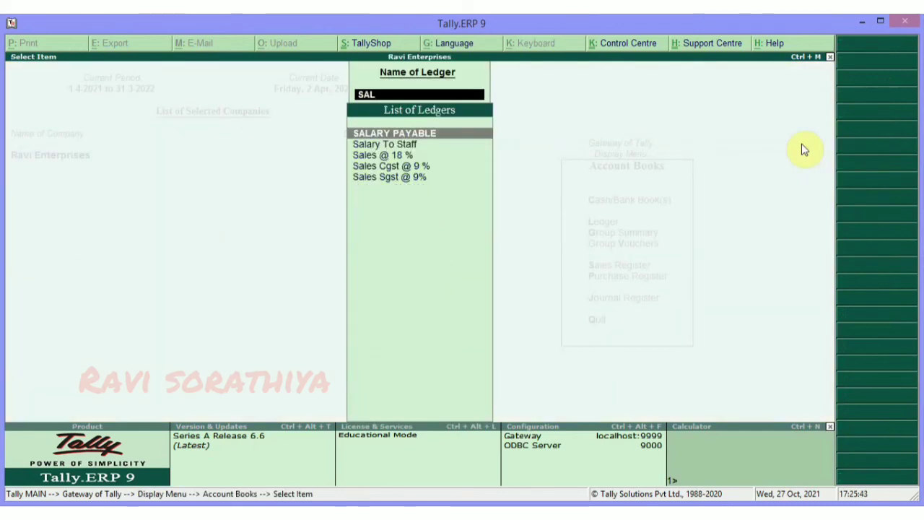
{"action": "key", "text": "Return"}
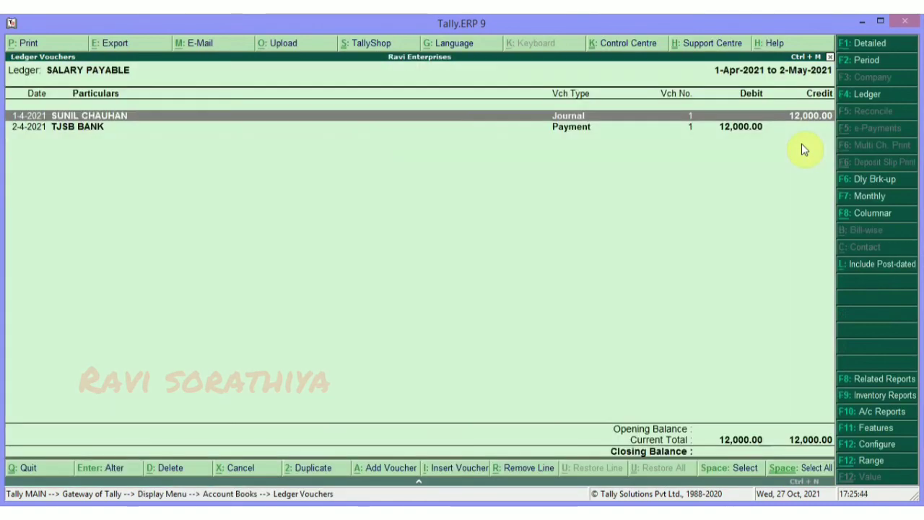
{"action": "key", "text": "Down"}
{"action": "key", "text": "Return"}
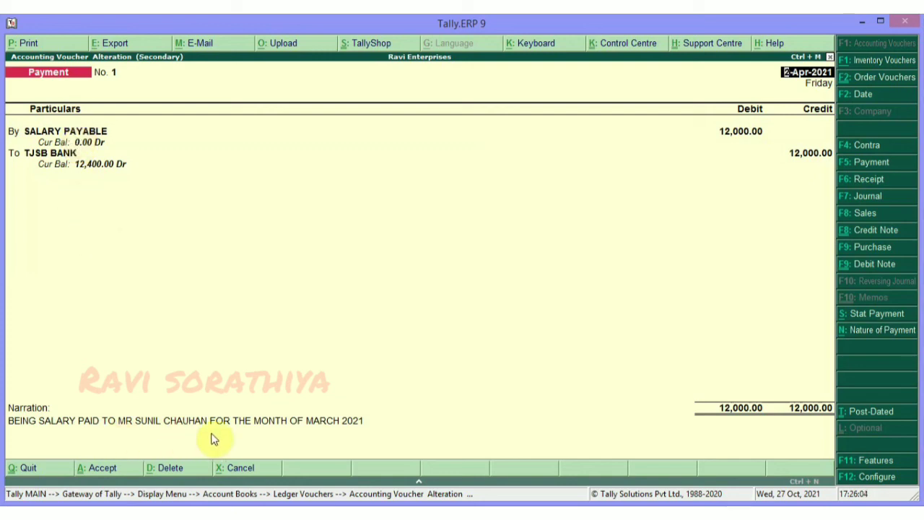
{"action": "key", "text": "Escape"}
{"action": "key", "text": "y"}
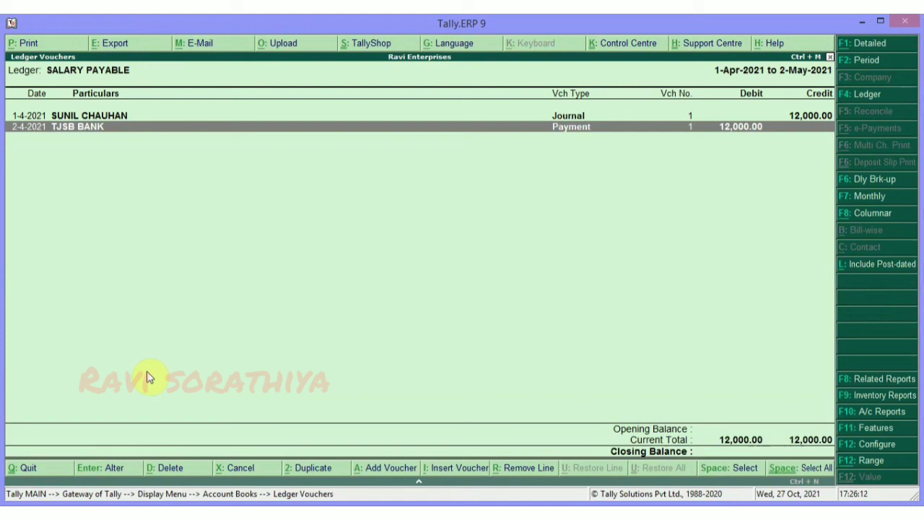
{"action": "key", "text": "Escape"}
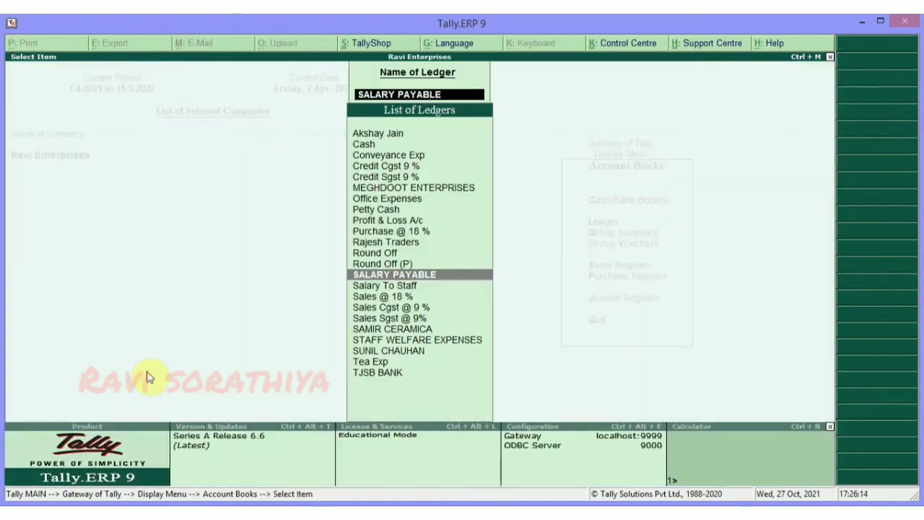
{"action": "key", "text": "Escape"}
{"action": "key", "text": "Escape"}
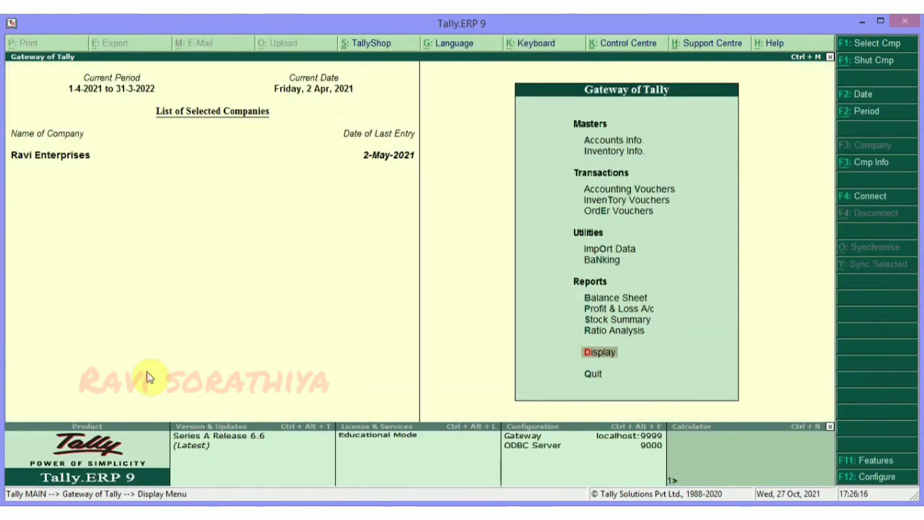